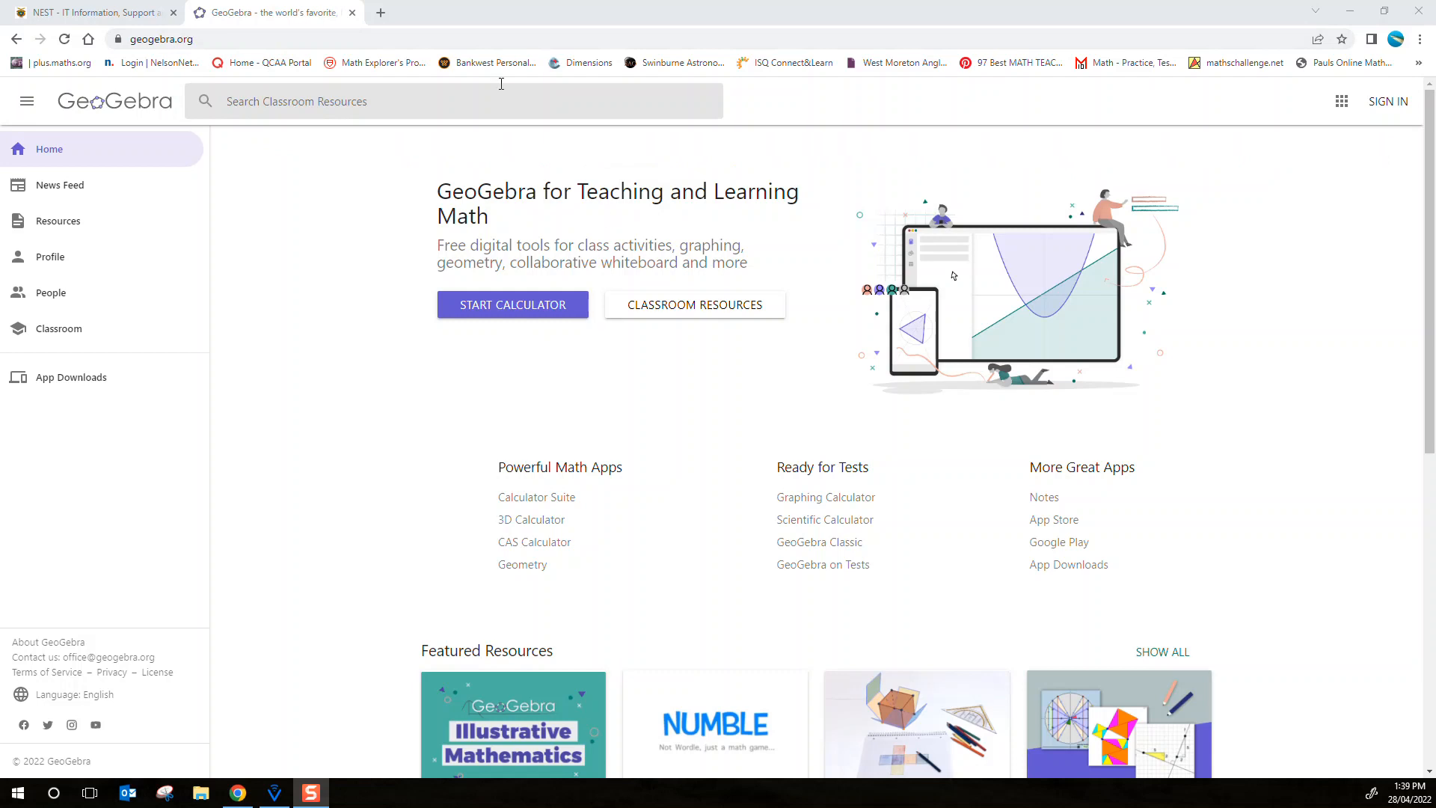
# Start the online calculator and switch from it to GeoGebra Classic
pyautogui.click(505, 308)
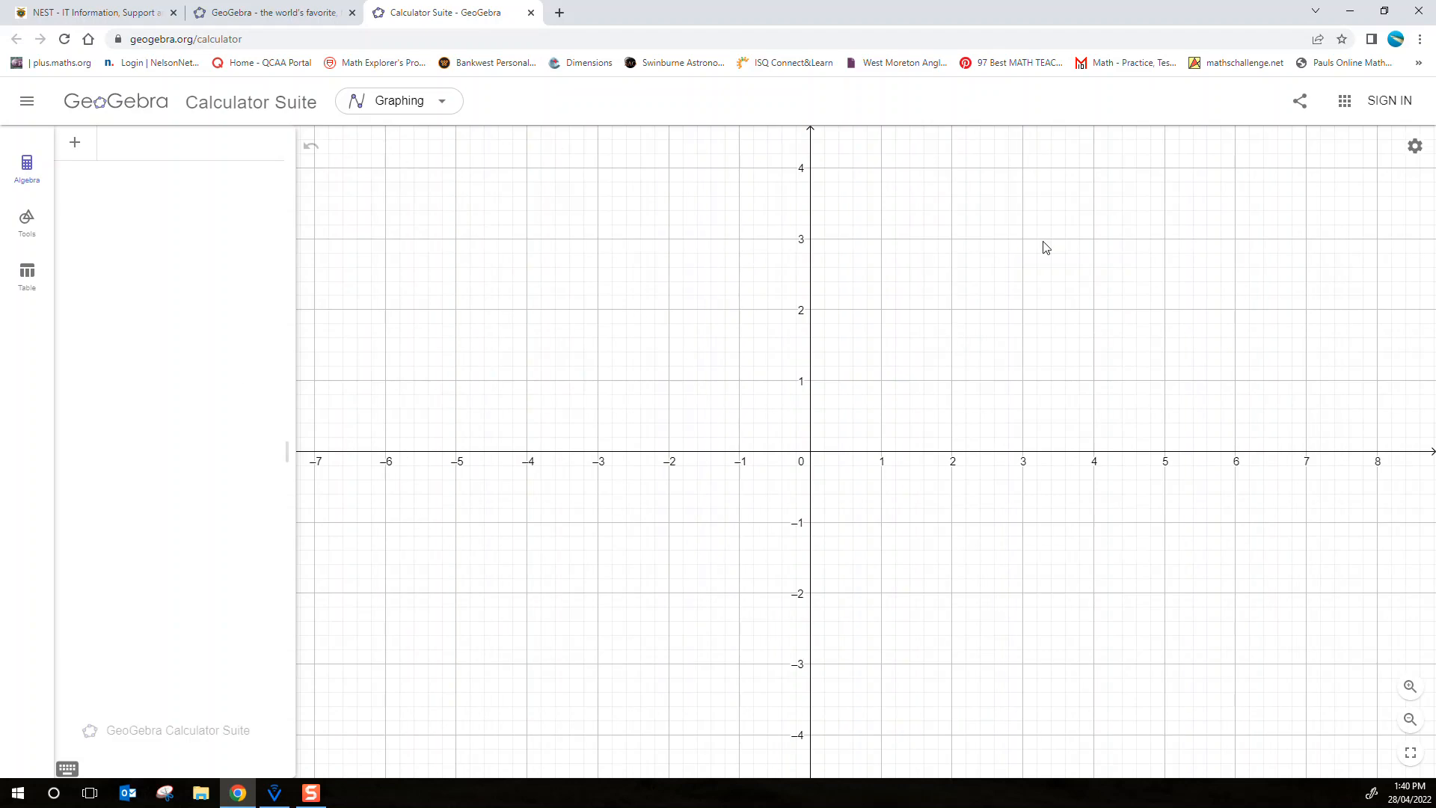
pyautogui.click(1350, 103)
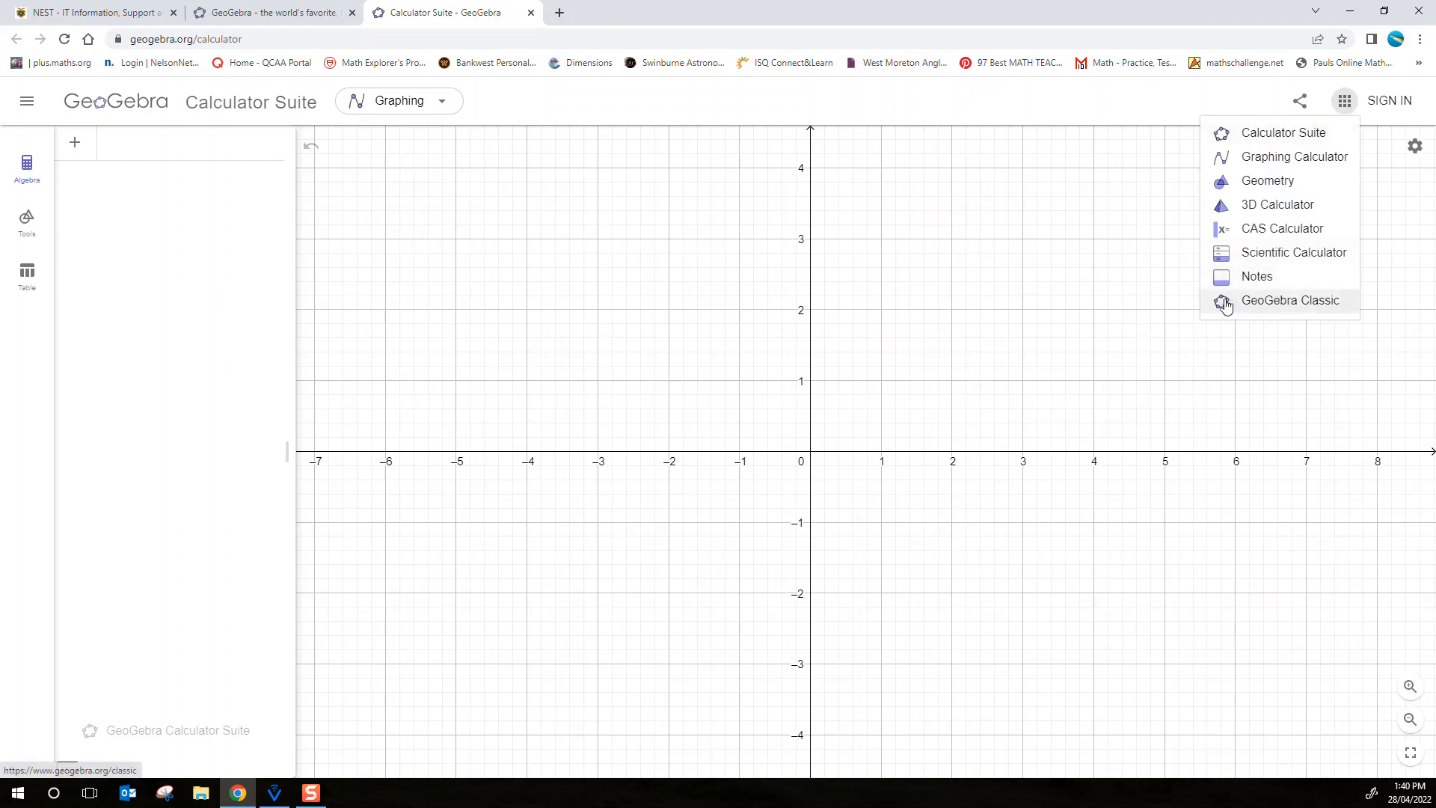
pyautogui.click(1278, 300)
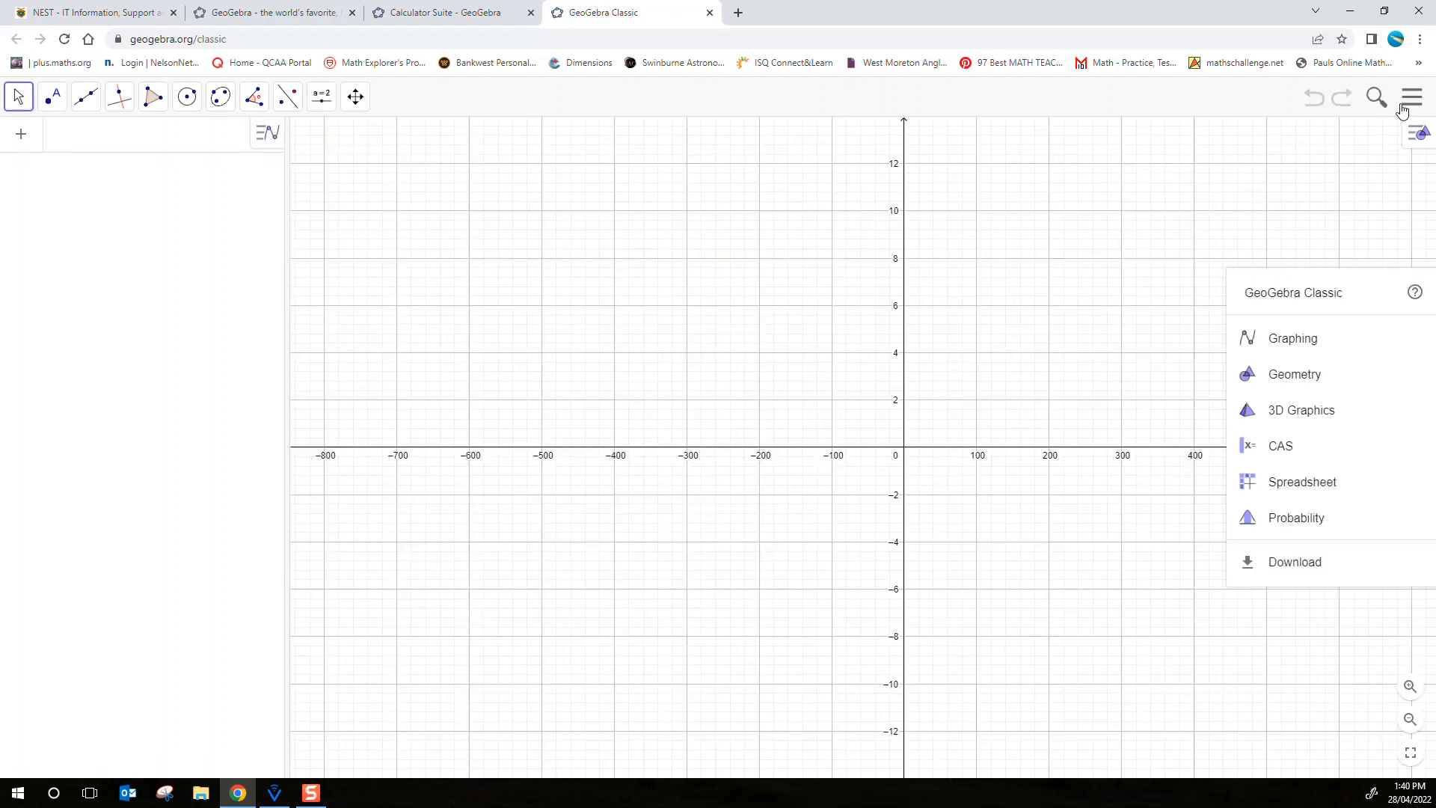
# Show the Spreadsheet view alongside the Algebra and Graphics views
pyautogui.click(1403, 108)
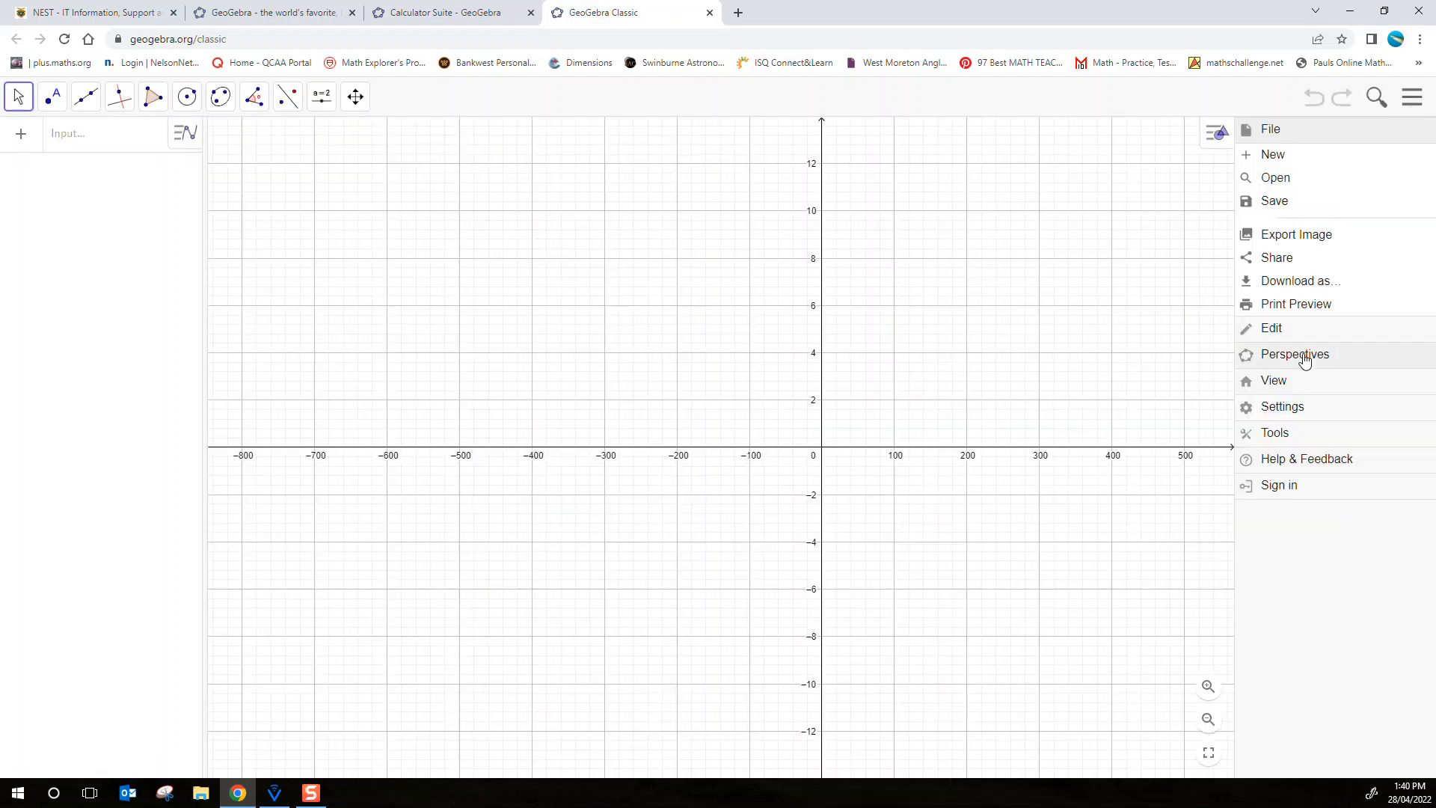
pyautogui.click(1289, 382)
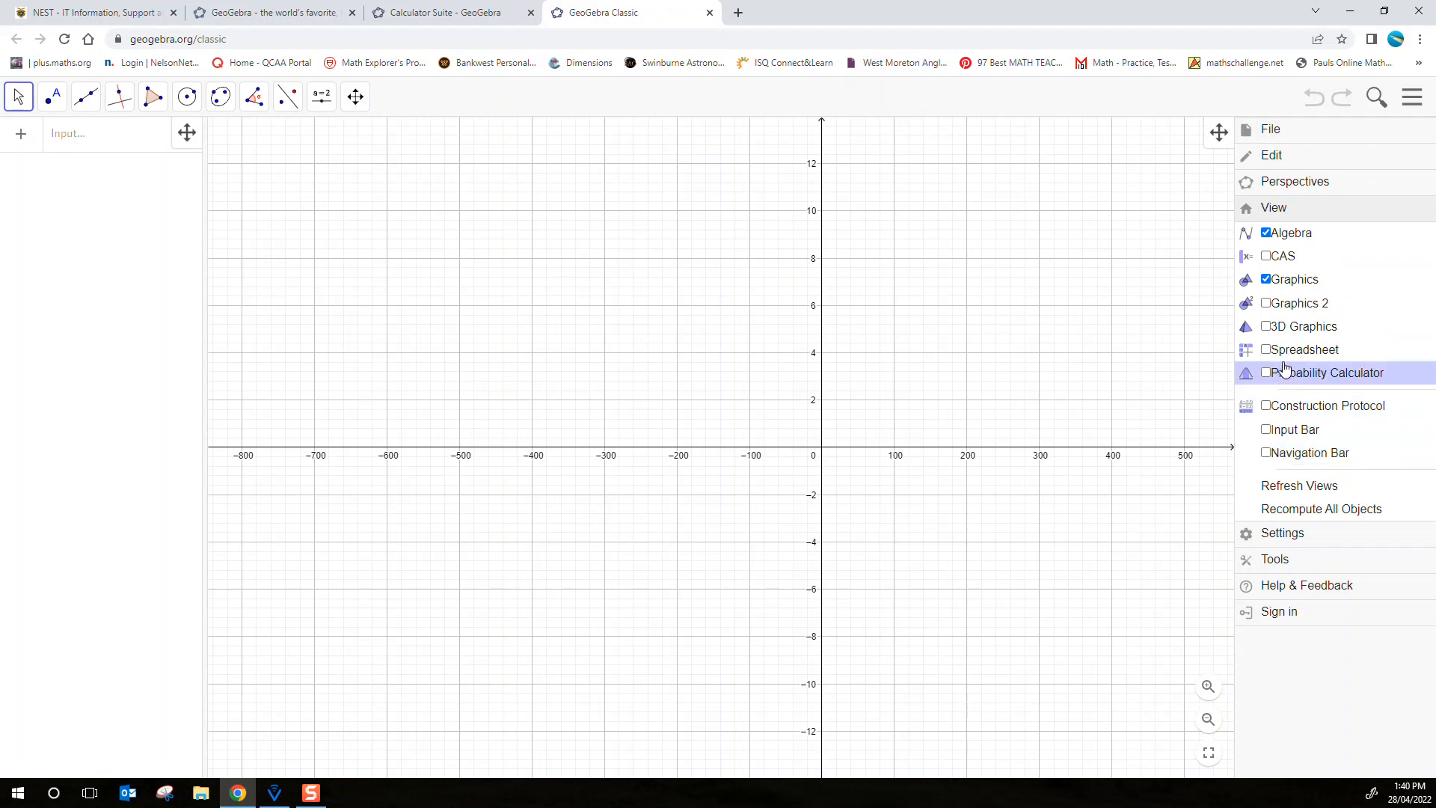
pyautogui.click(1265, 353)
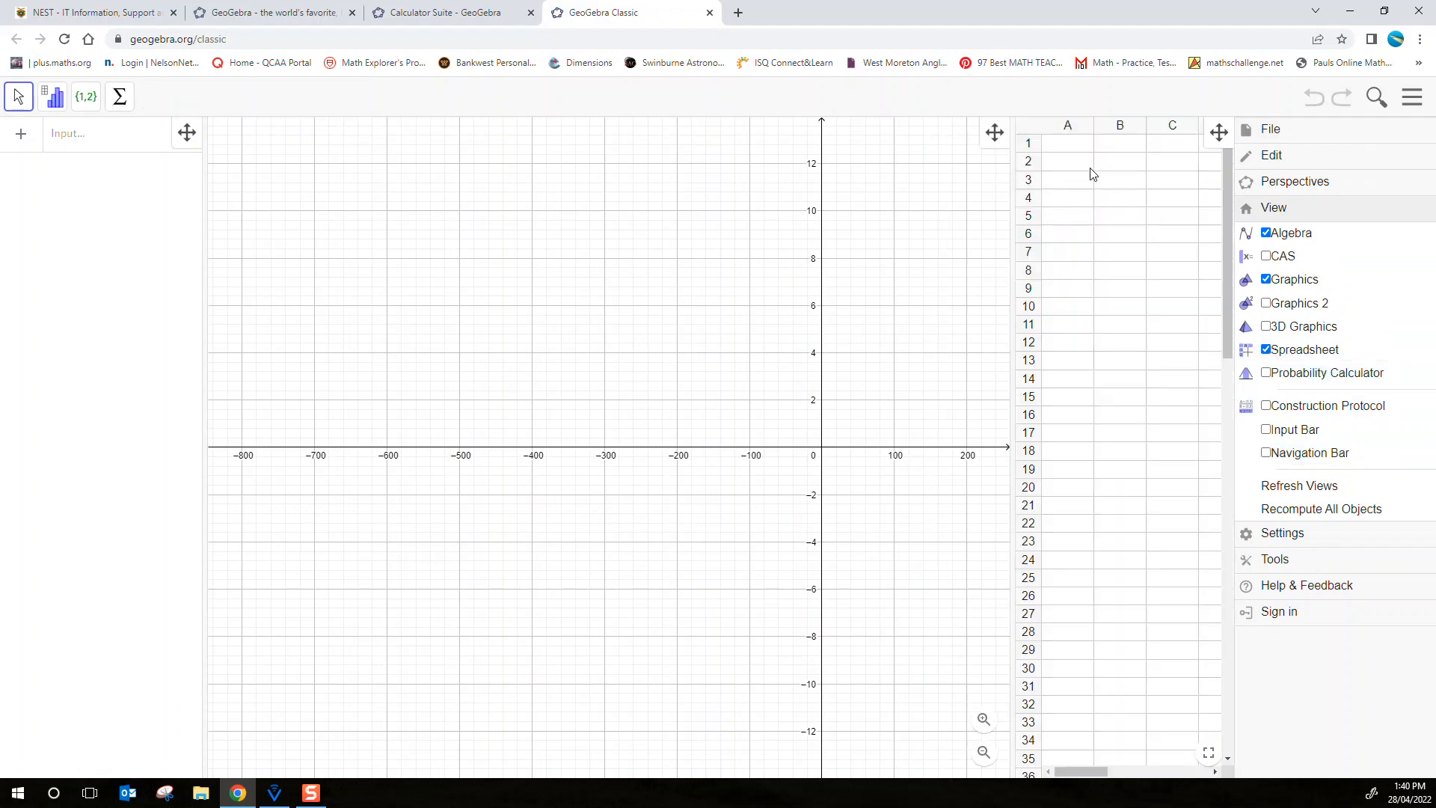
# Enter the column headings "PhD Eng" in cell A1 and "Mozzarella" in cell B1
pyautogui.click(1084, 161)
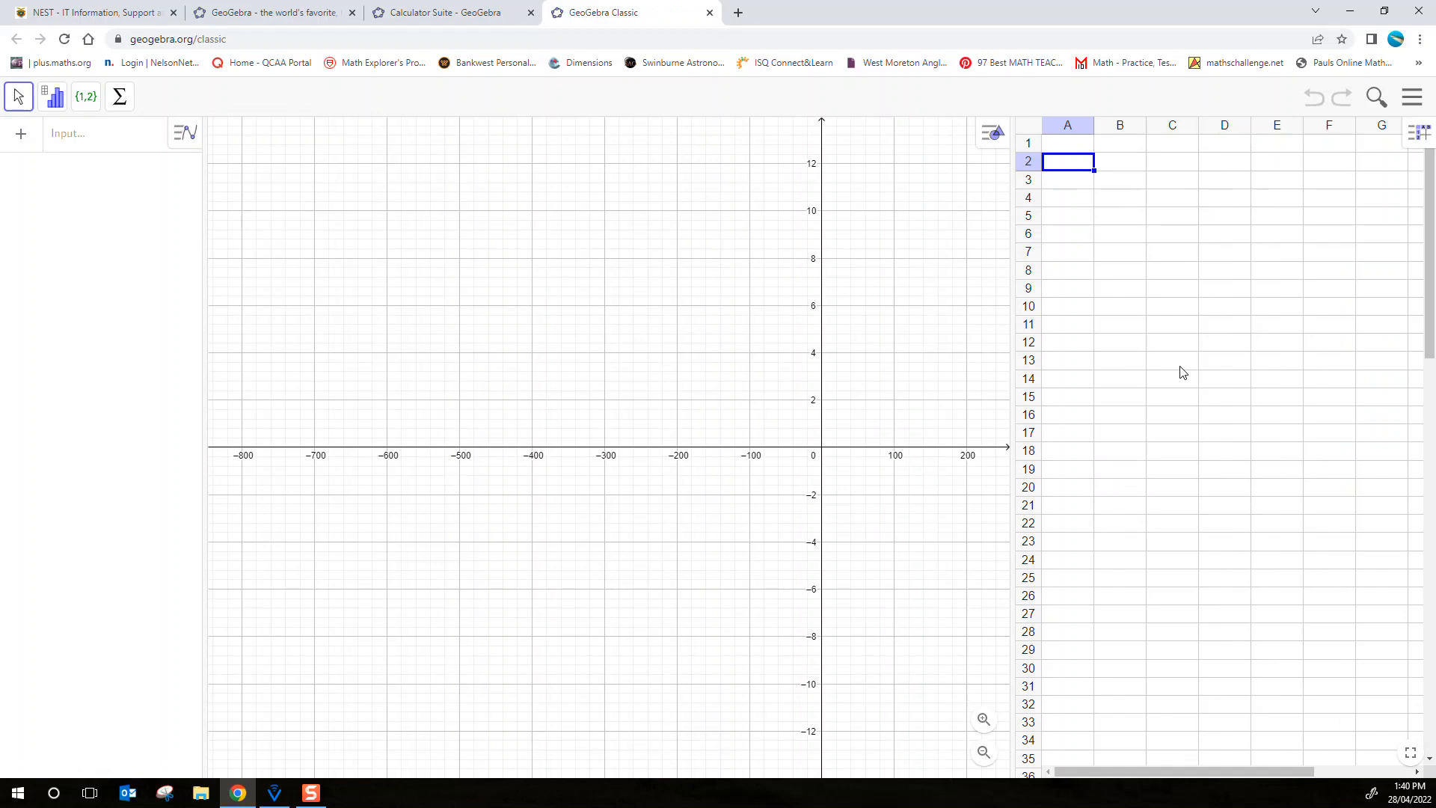
pyautogui.press('Up')
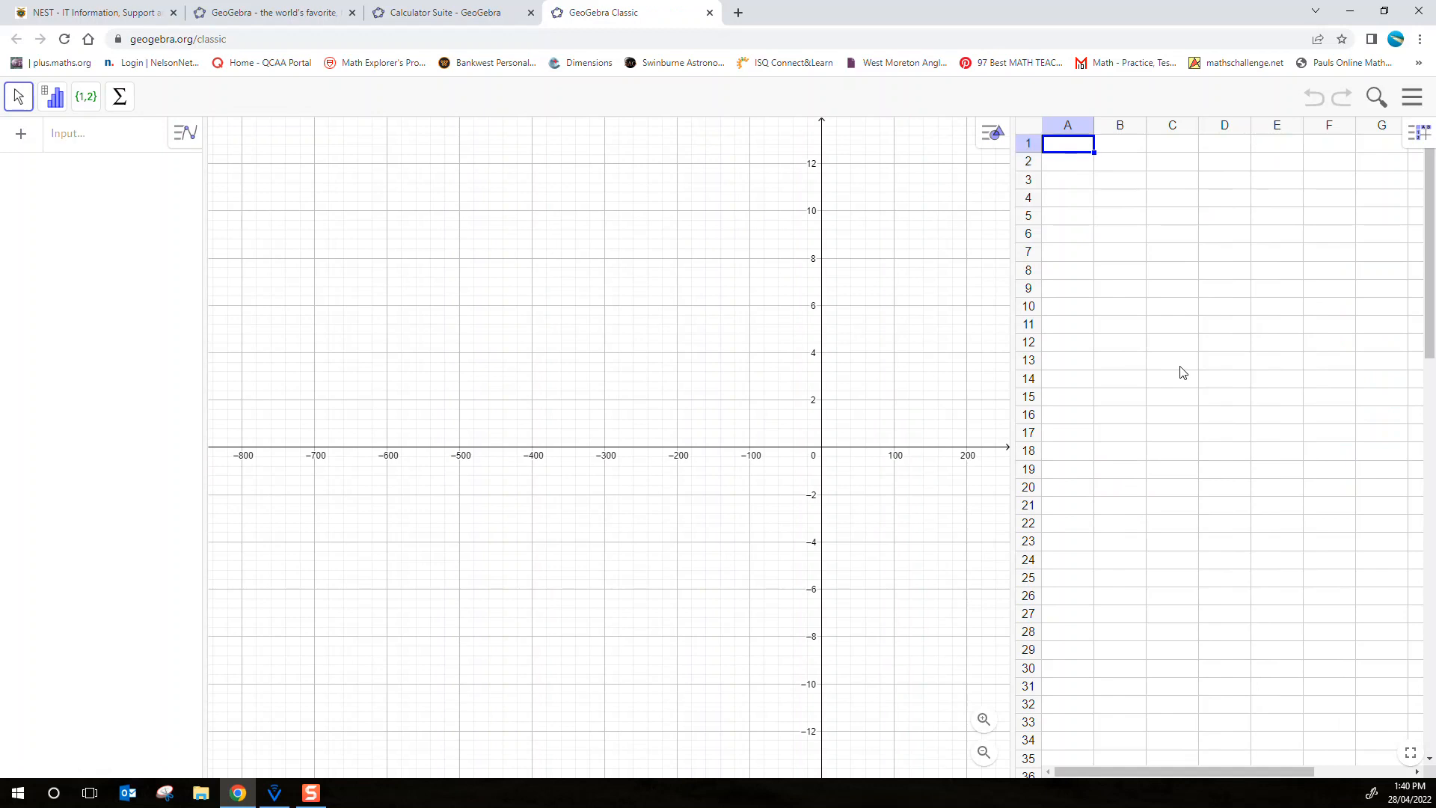
pyautogui.write('PhD Eng')
pyautogui.press('Tab')
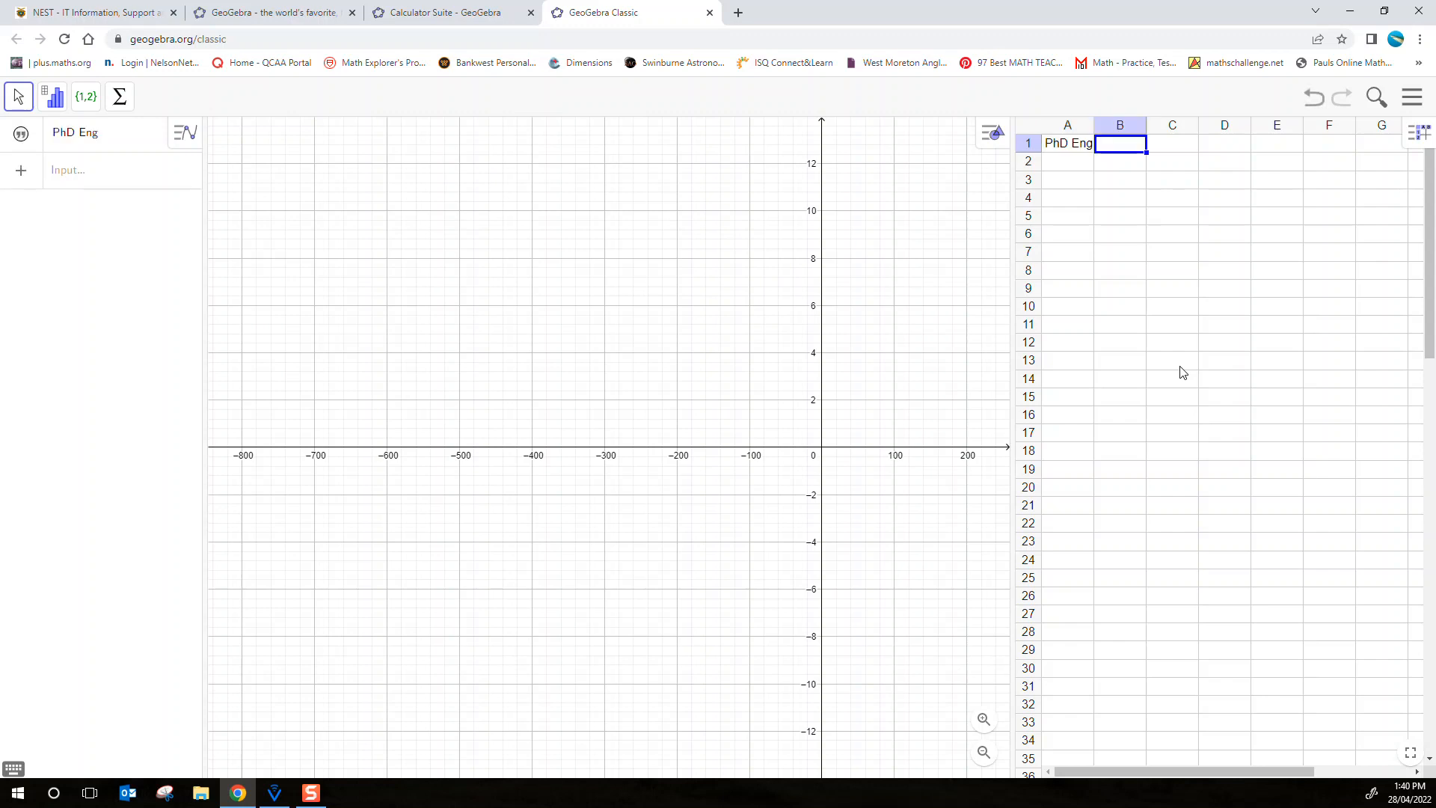
pyautogui.write('Mozzarella')
pyautogui.press('Return')
pyautogui.press('Left')
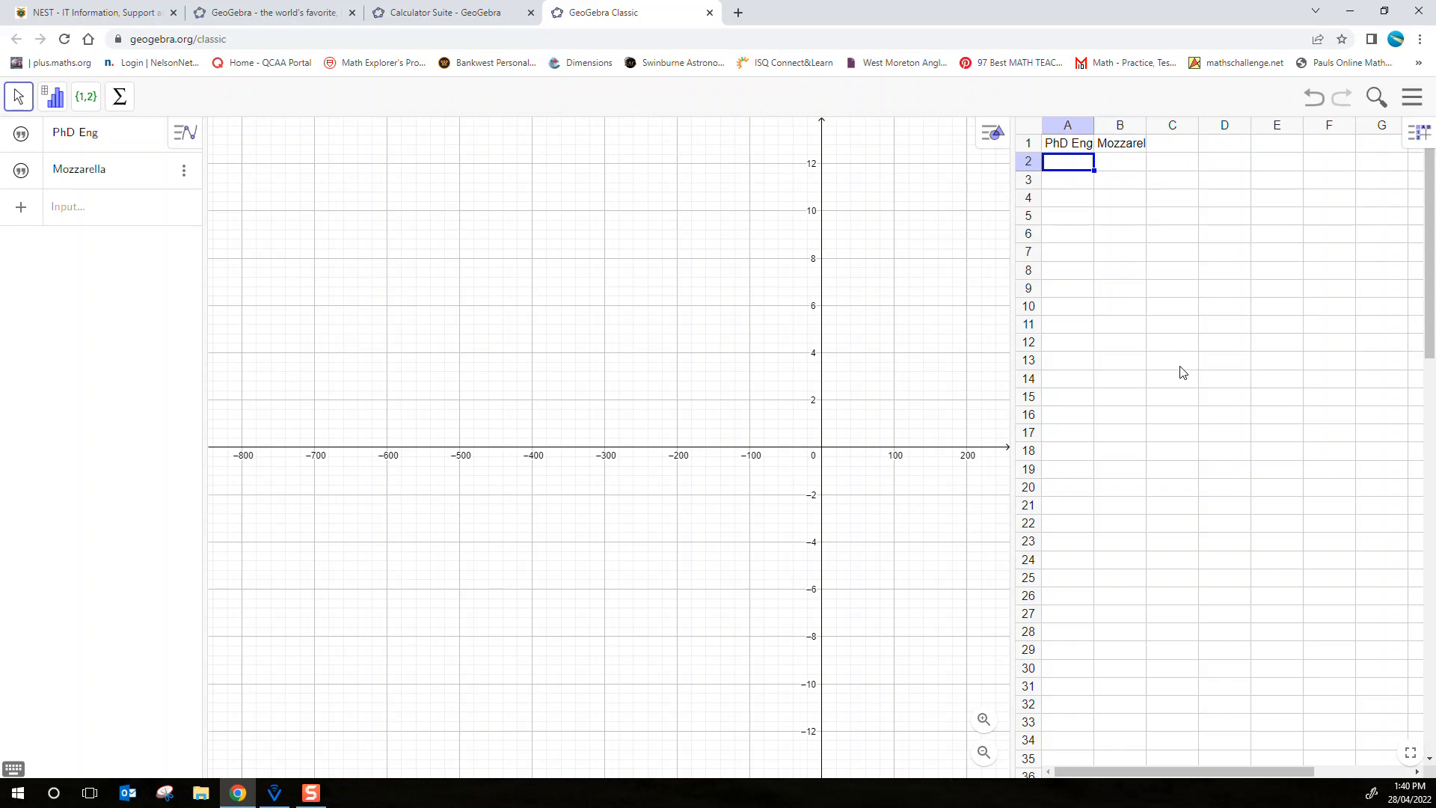
# Enter the first data pair below the headings, with 480 in A2 and 9.3 in B2
pyautogui.write('480')
pyautogui.press('Tab')
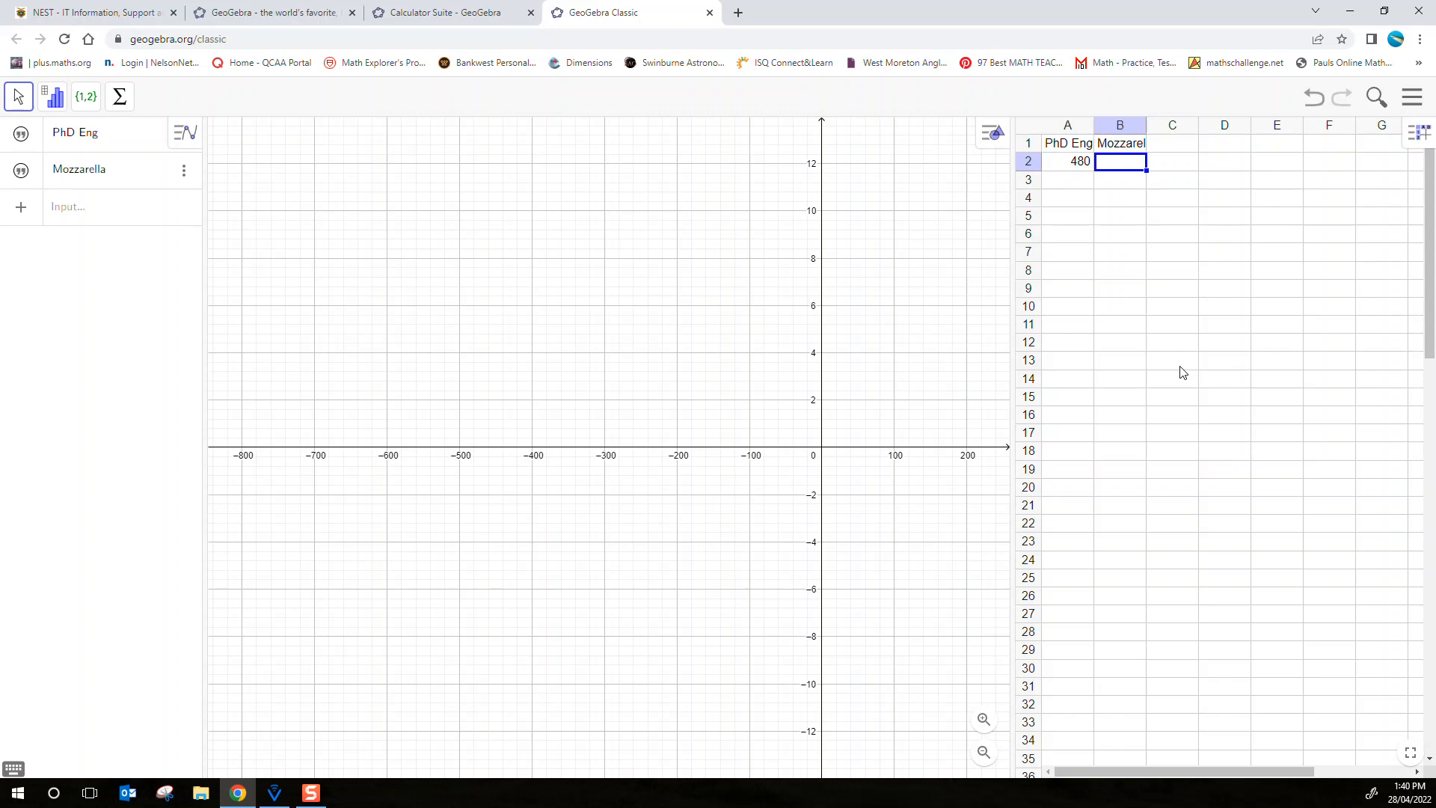
pyautogui.write('9.3')
pyautogui.press('Return')
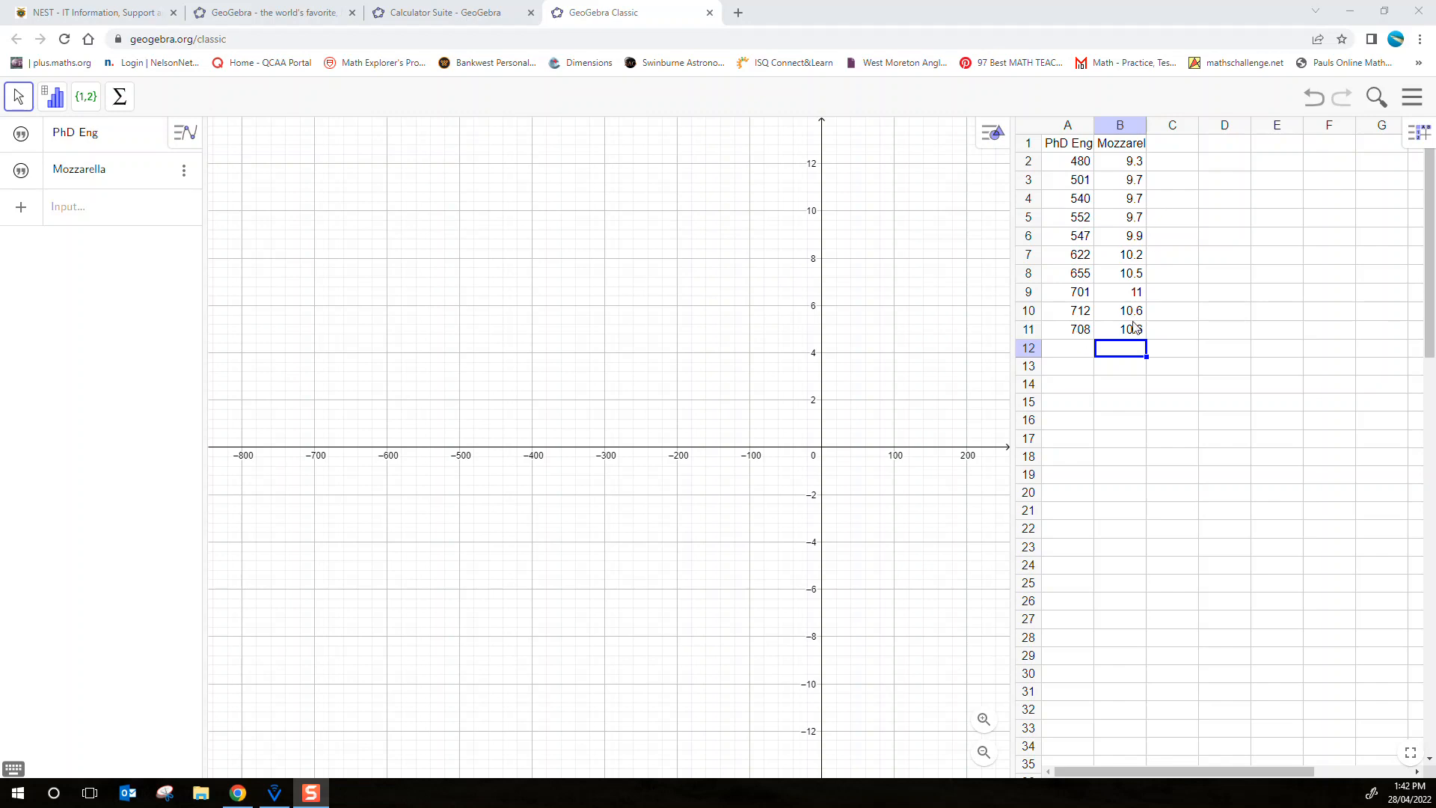
# Create a list of points named list1 from the data in cells A2 to B11
pyautogui.moveTo(1081, 163); pyautogui.dragTo(1128, 329)
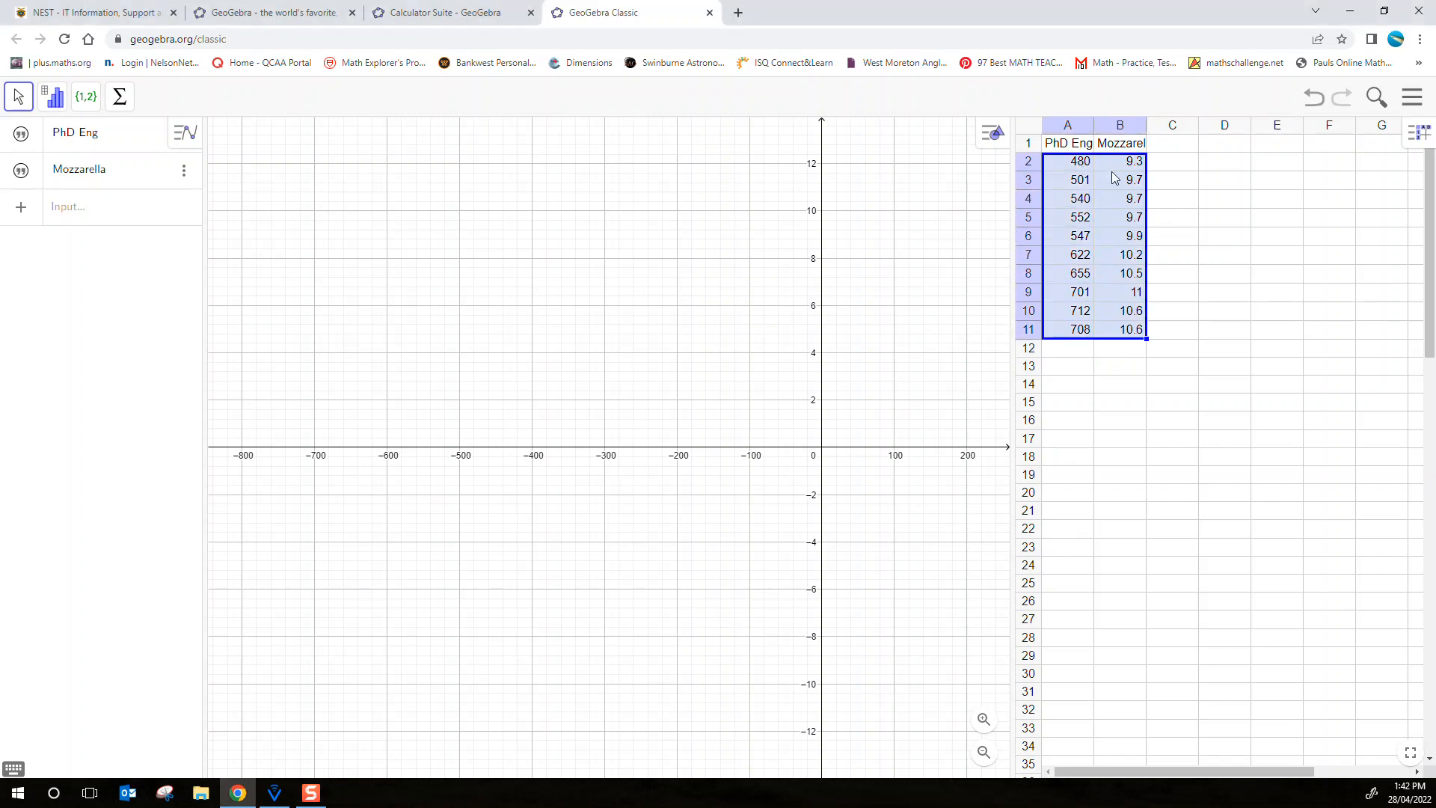
pyautogui.click(86, 96)
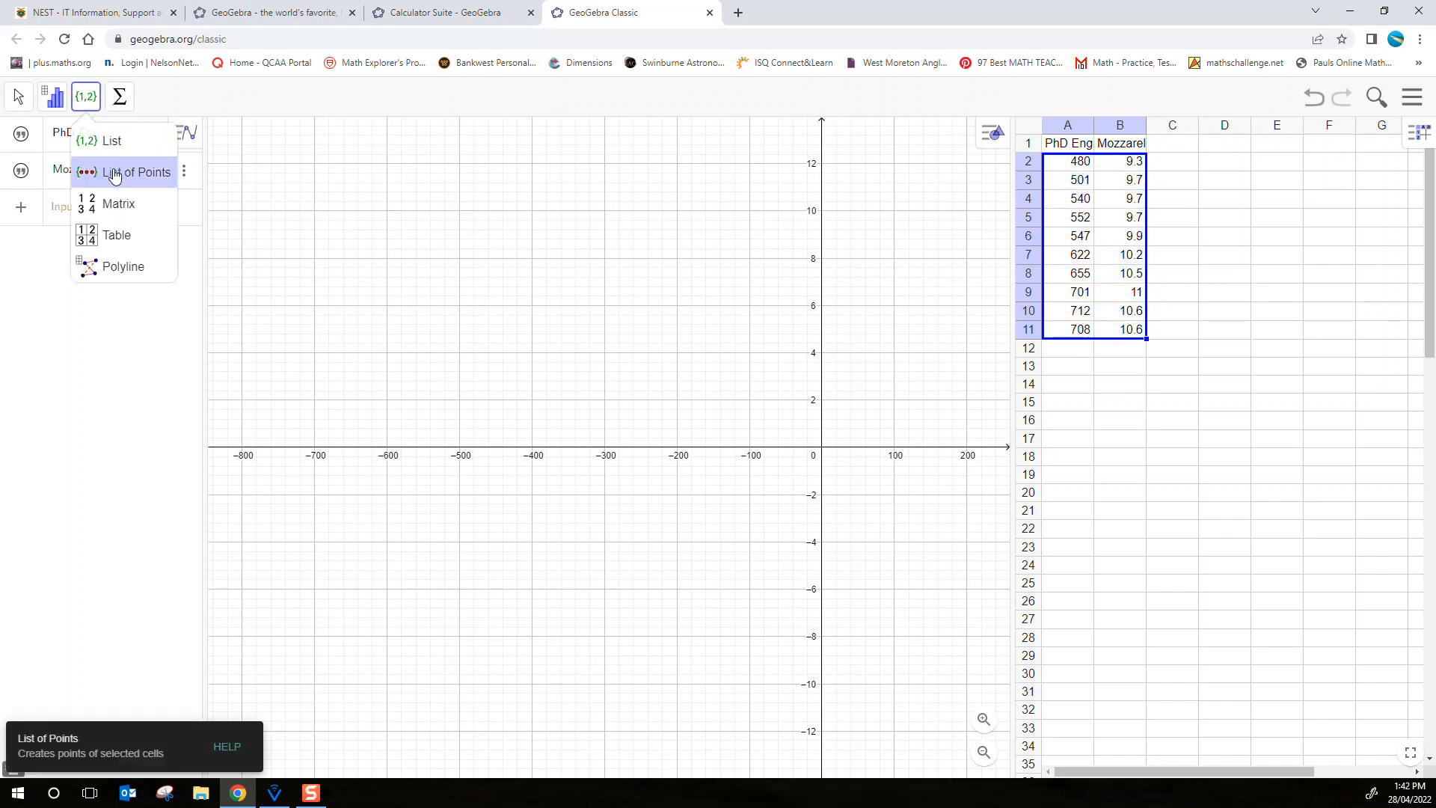
pyautogui.click(114, 175)
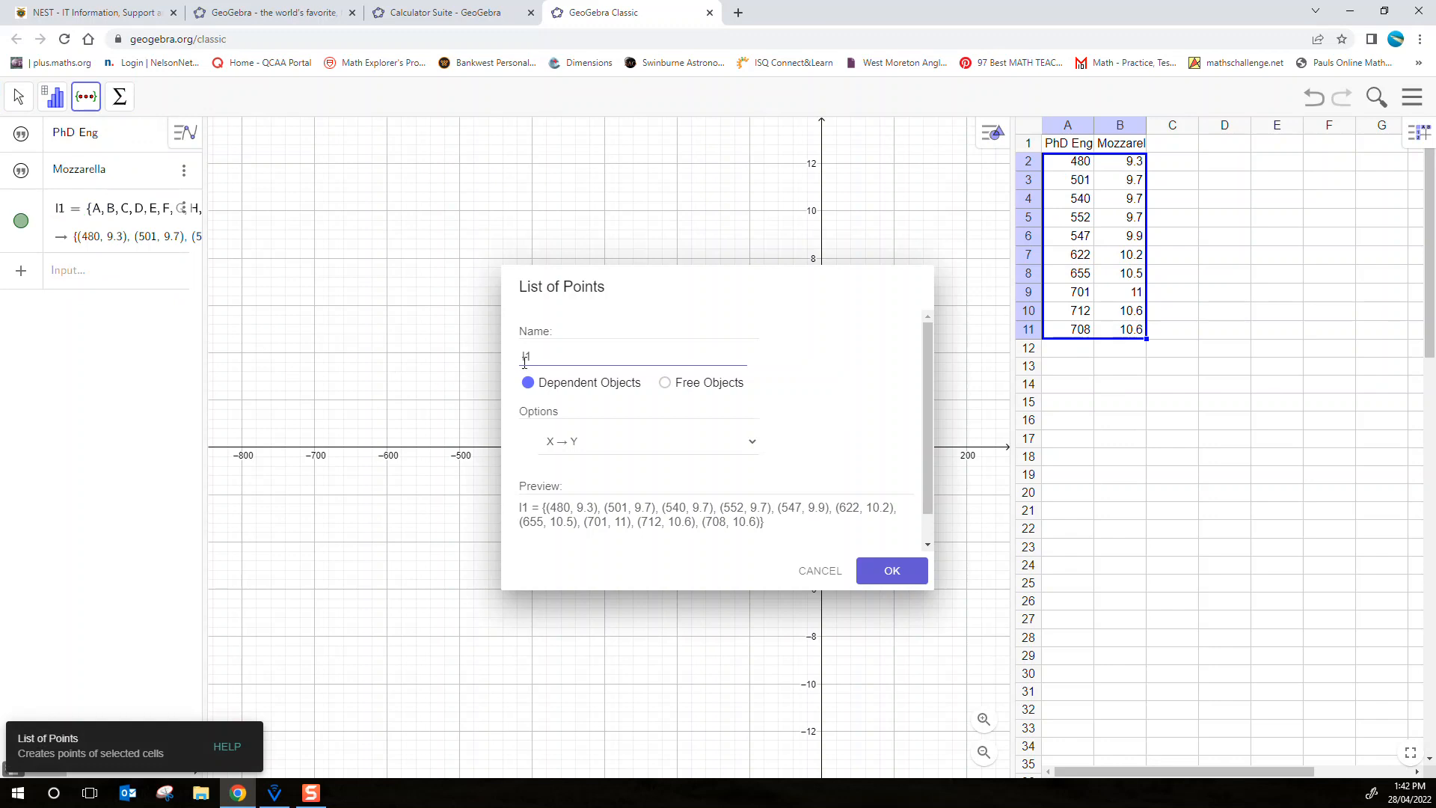
pyautogui.write('ist')
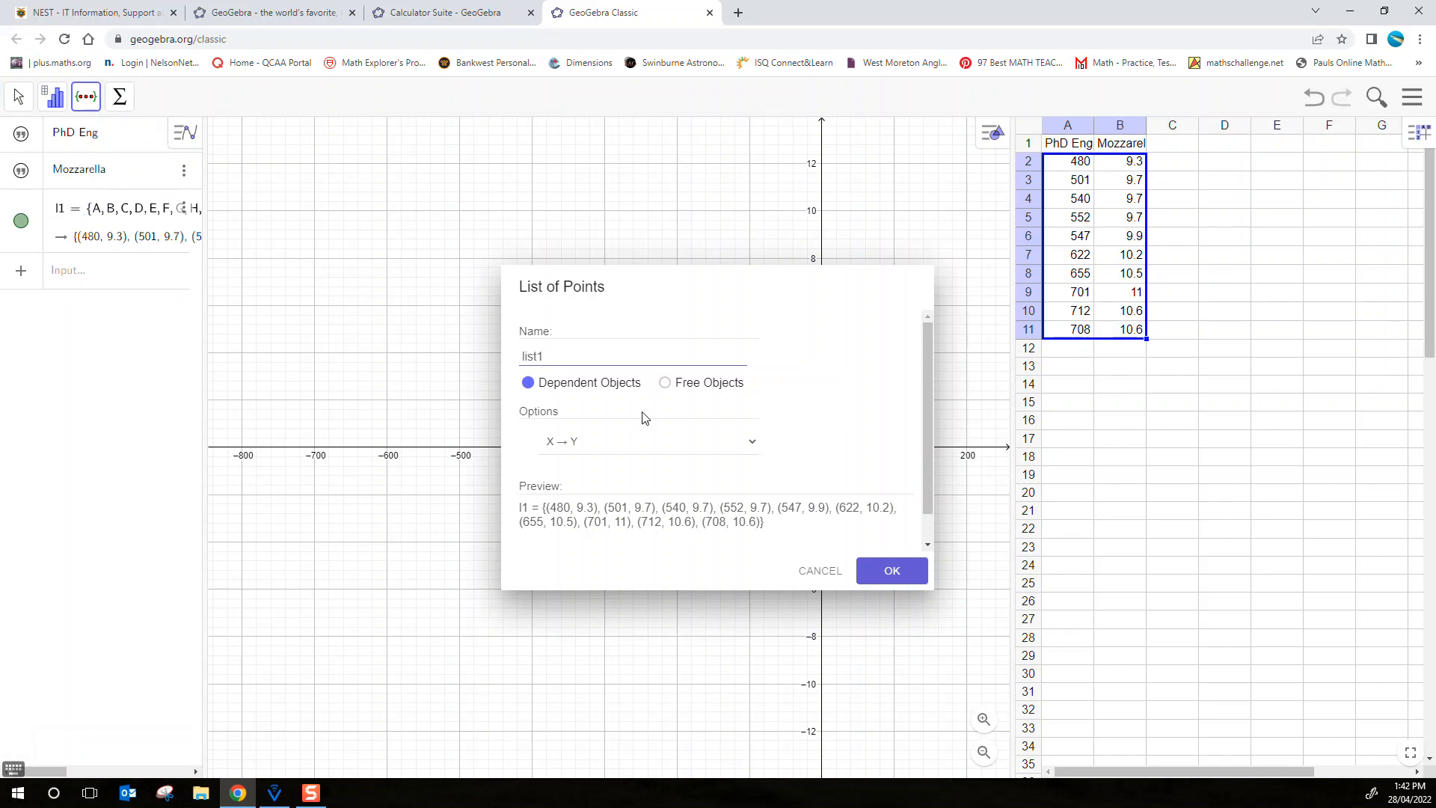
pyautogui.click(889, 576)
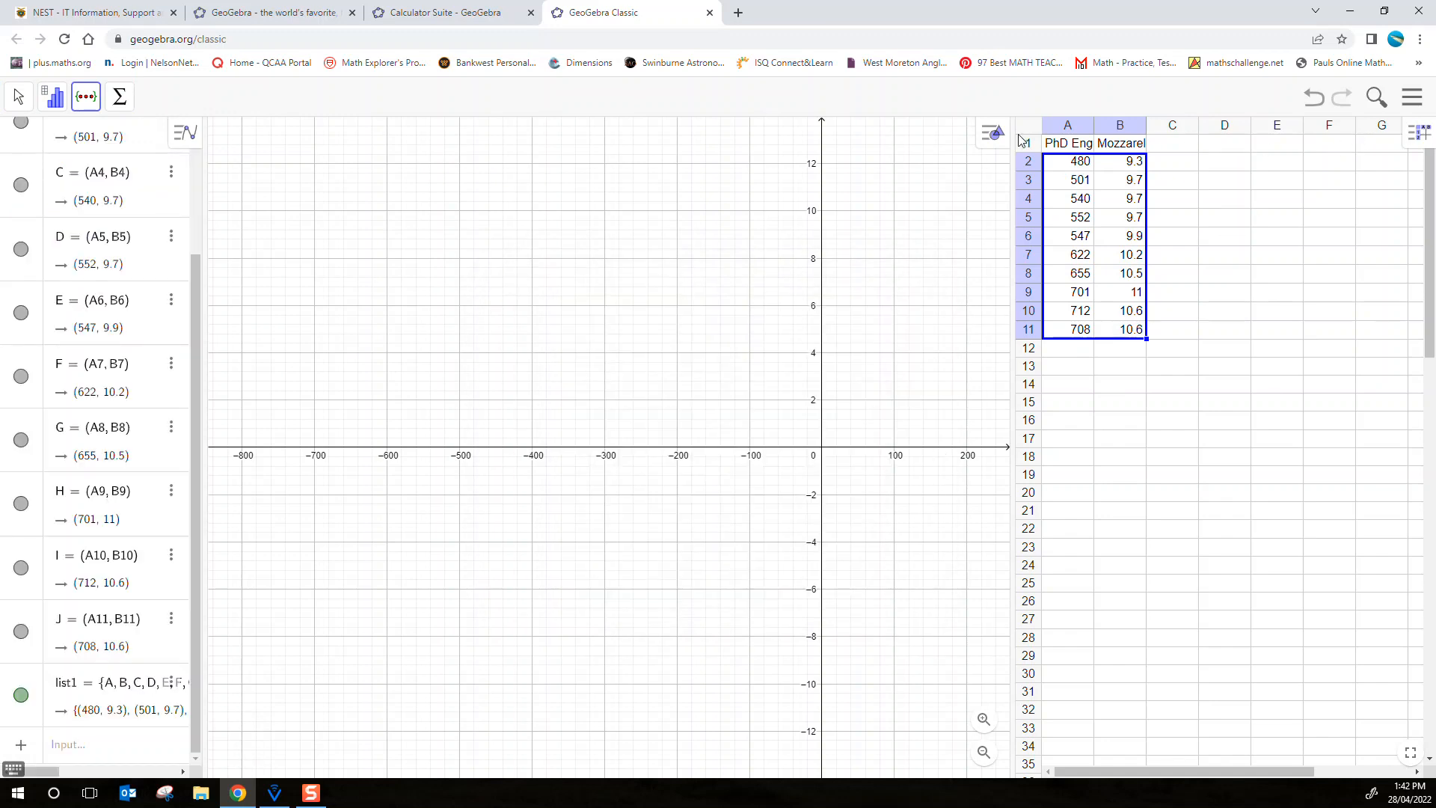
# Hide the Spreadsheet view, leaving only the Algebra and Graphics views open
pyautogui.click(1416, 107)
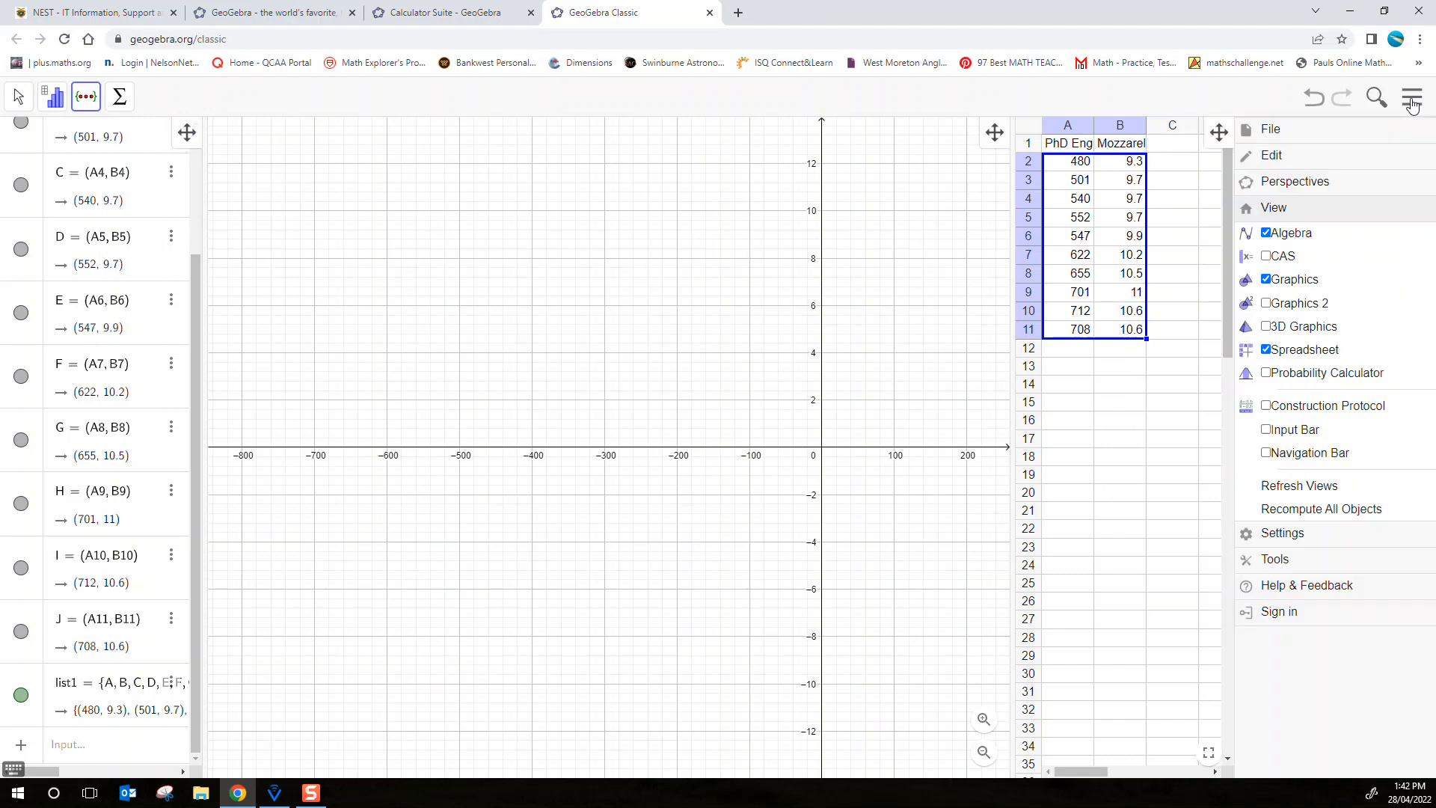
pyautogui.click(1266, 350)
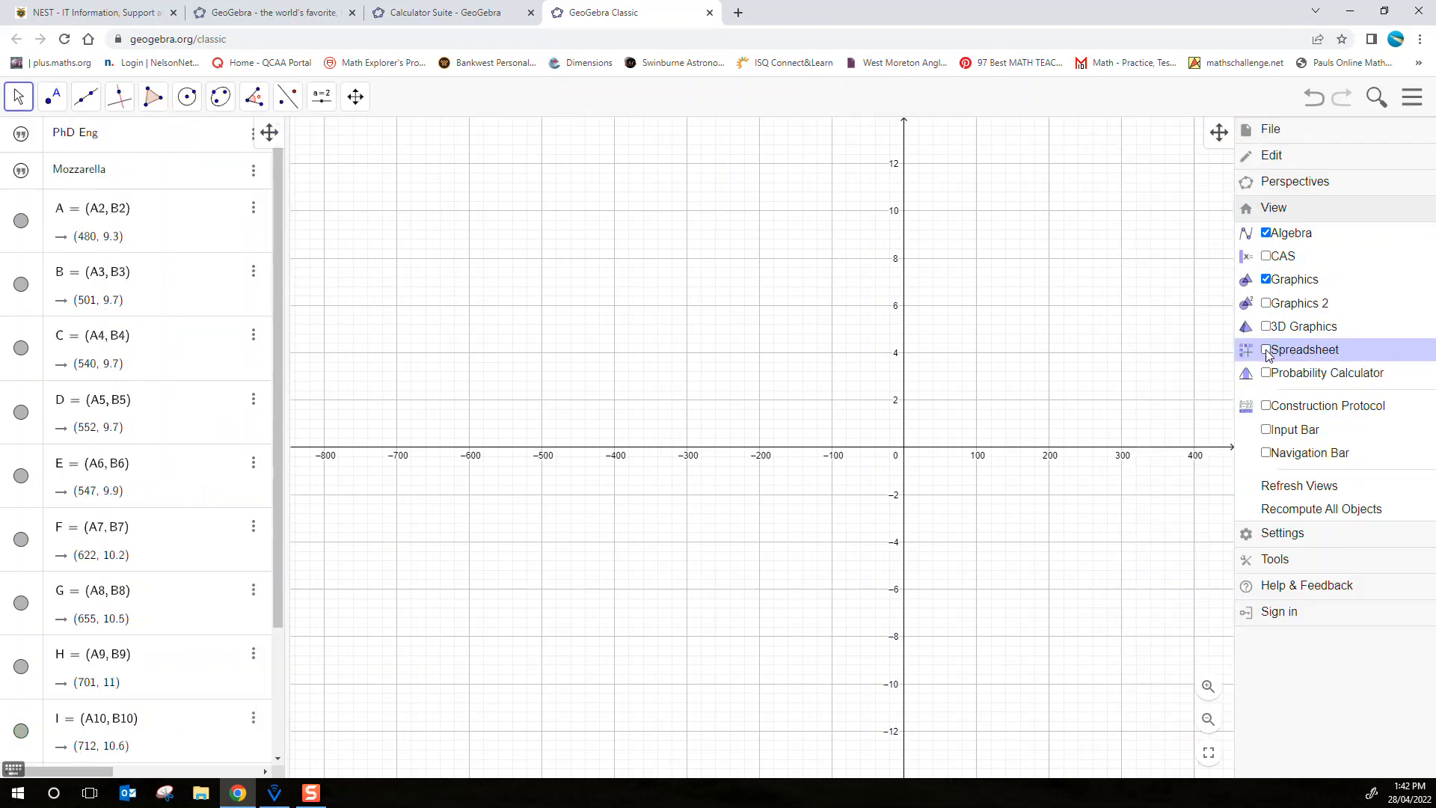
pyautogui.click(1411, 97)
# Add a line of best fit for the plotted points with the command FitLine(list1)
pyautogui.moveTo(1344, 277); pyautogui.dragTo(938, 427)
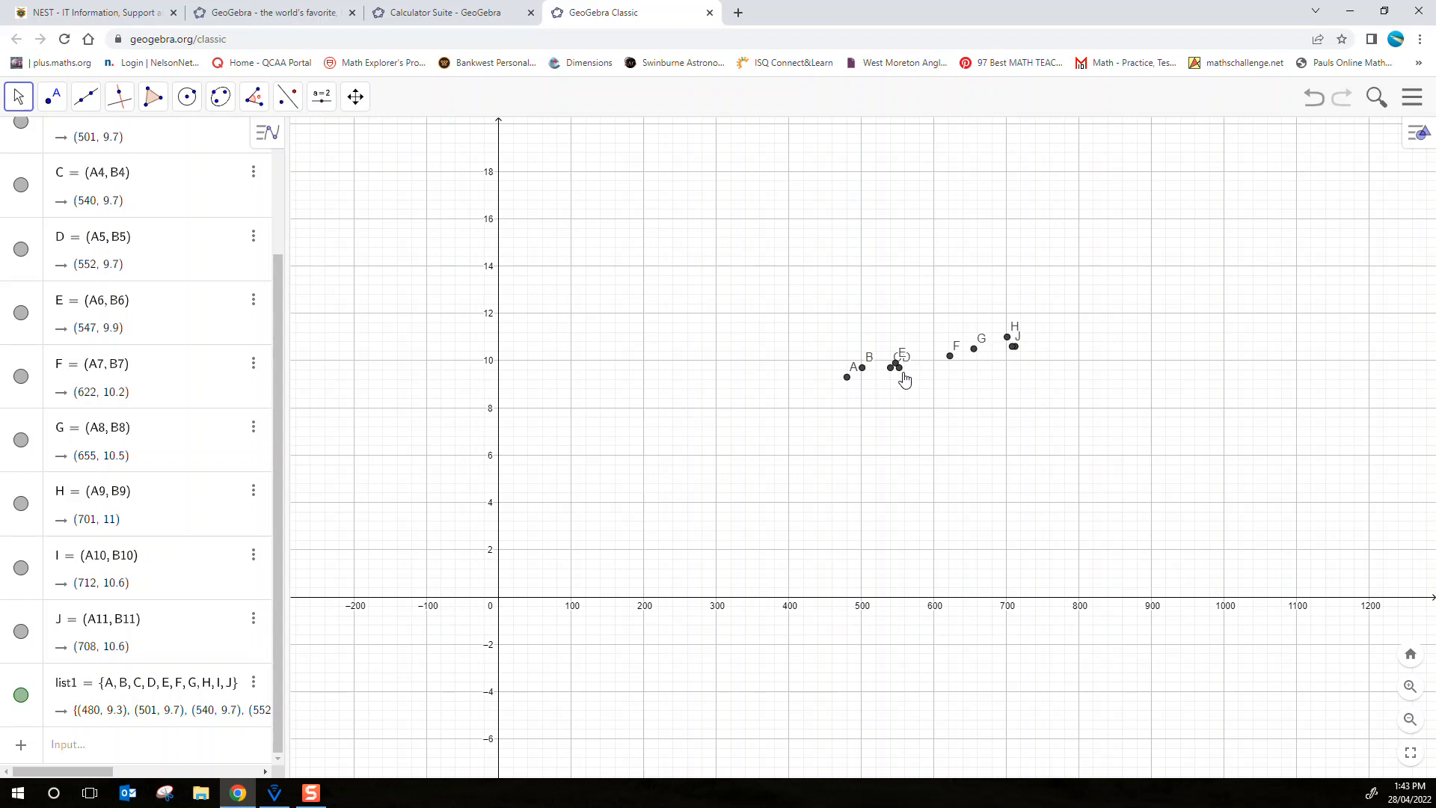
pyautogui.scroll(9, 995, 404)
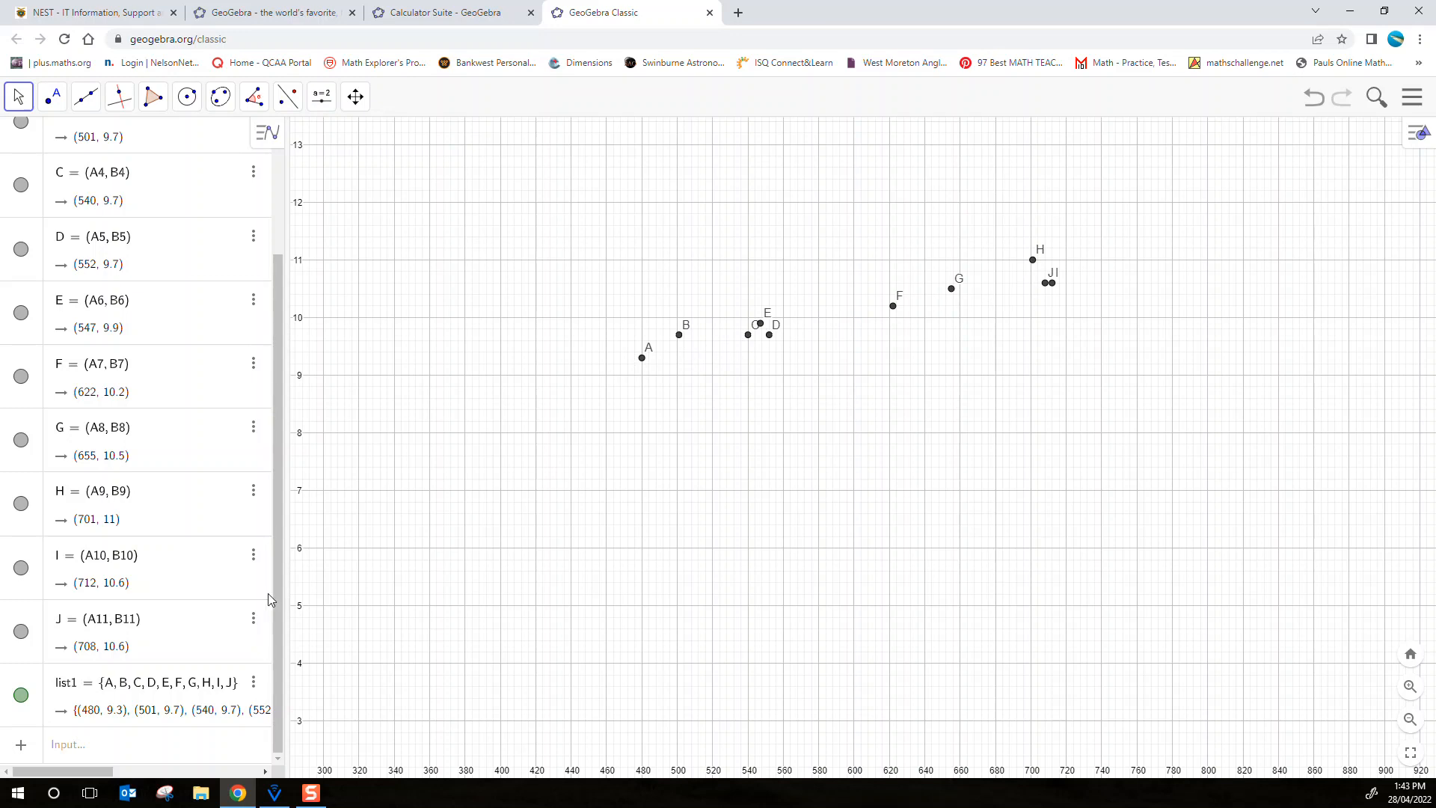
pyautogui.click(189, 751)
pyautogui.moveTo(288, 801)
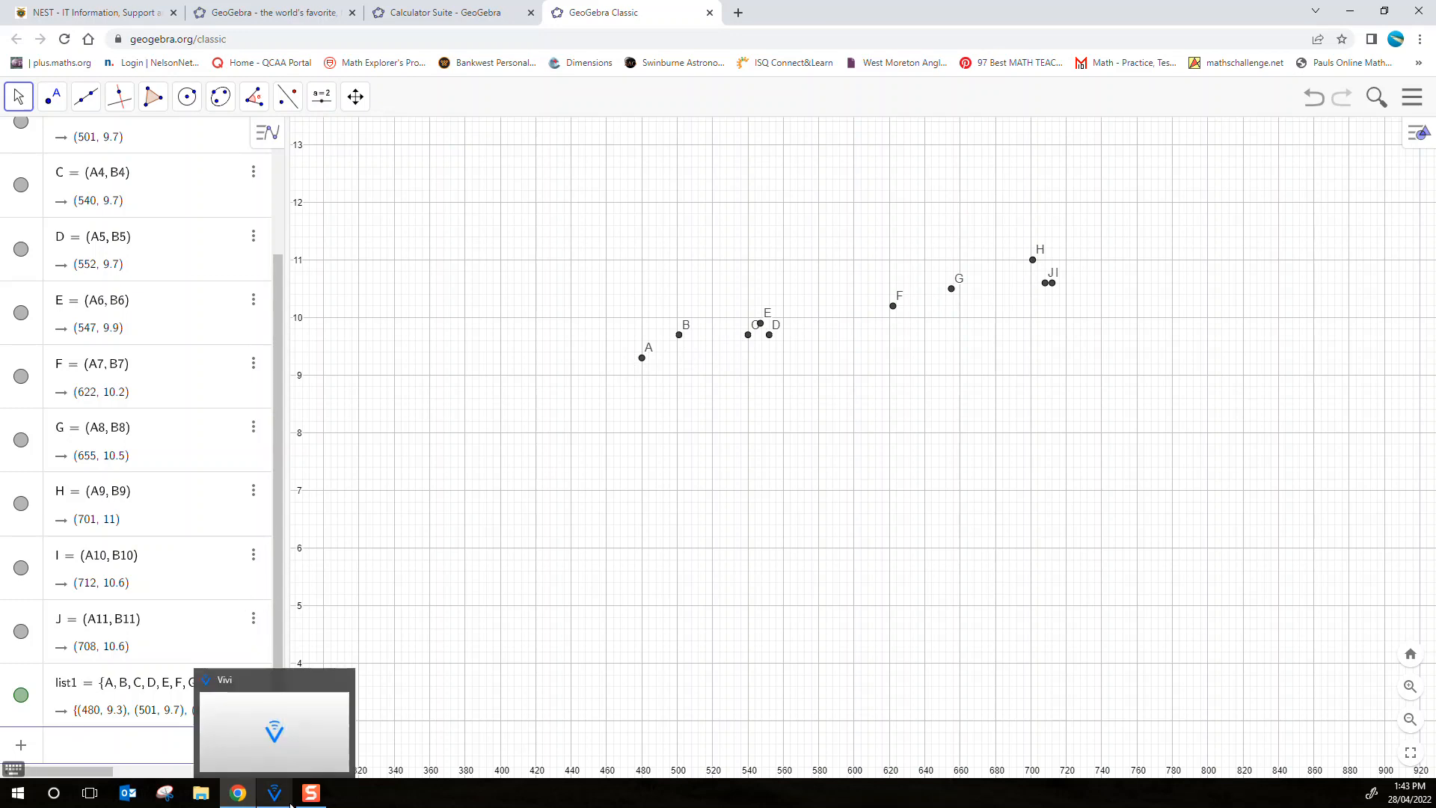
pyautogui.write('Fit')
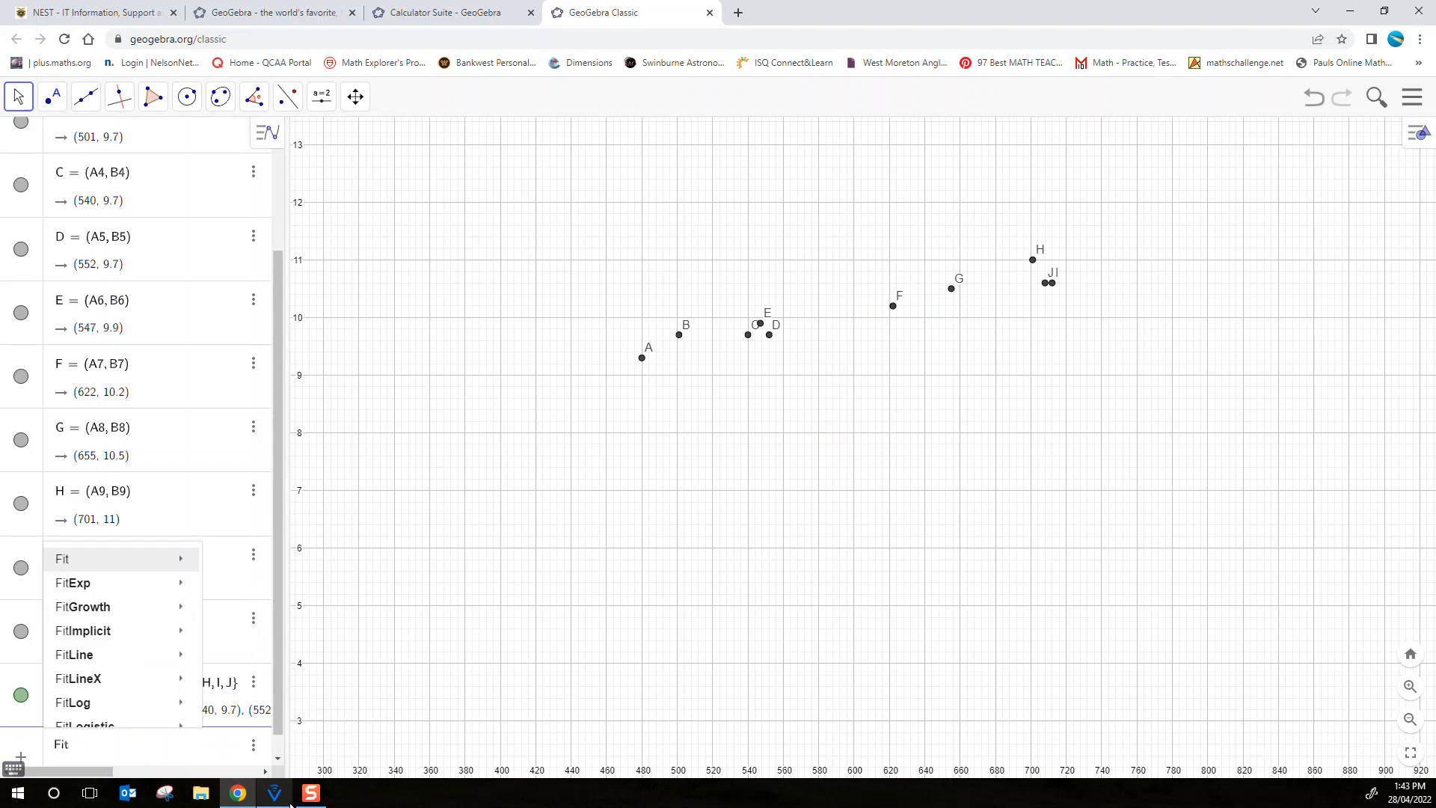
pyautogui.write('Line')
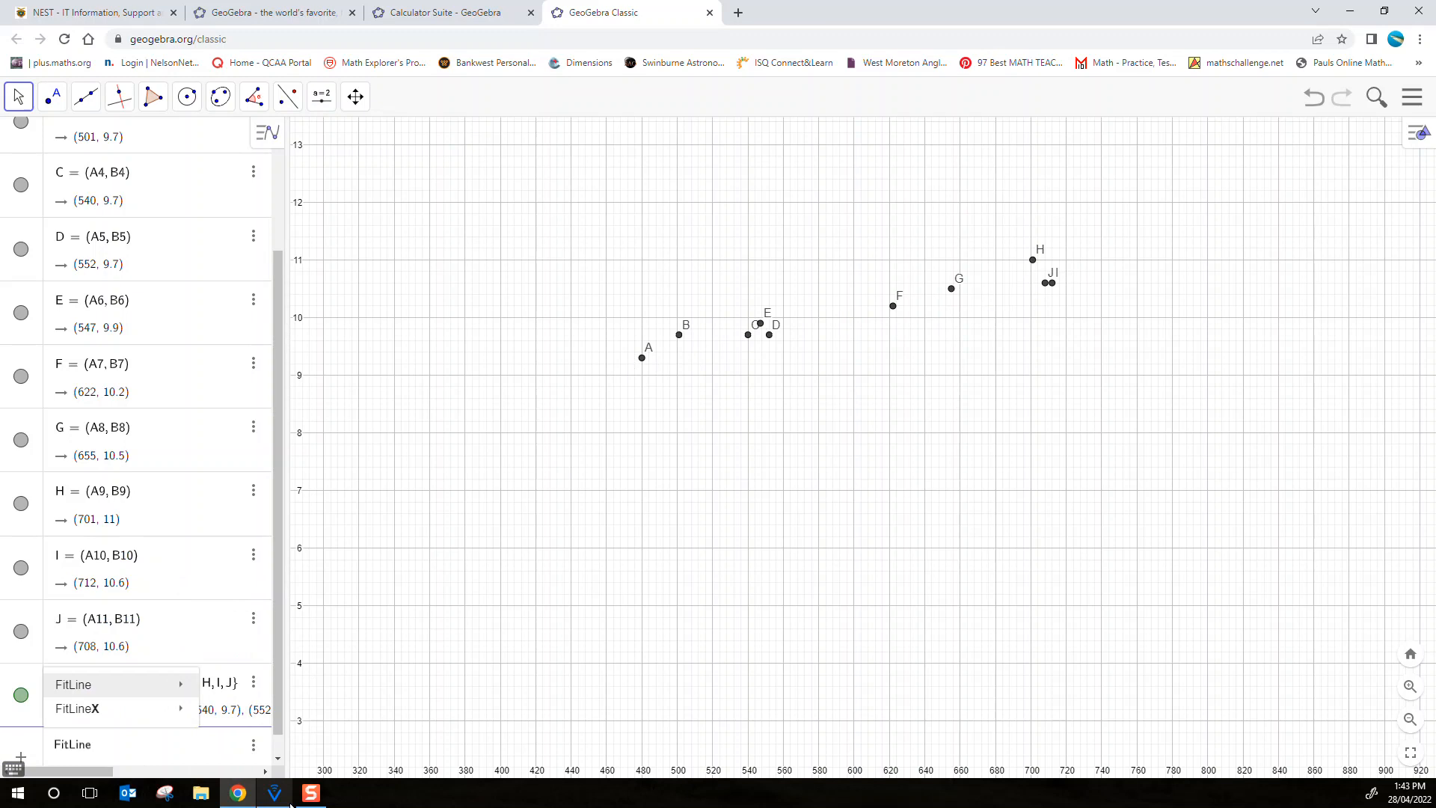
pyautogui.write('(list1')
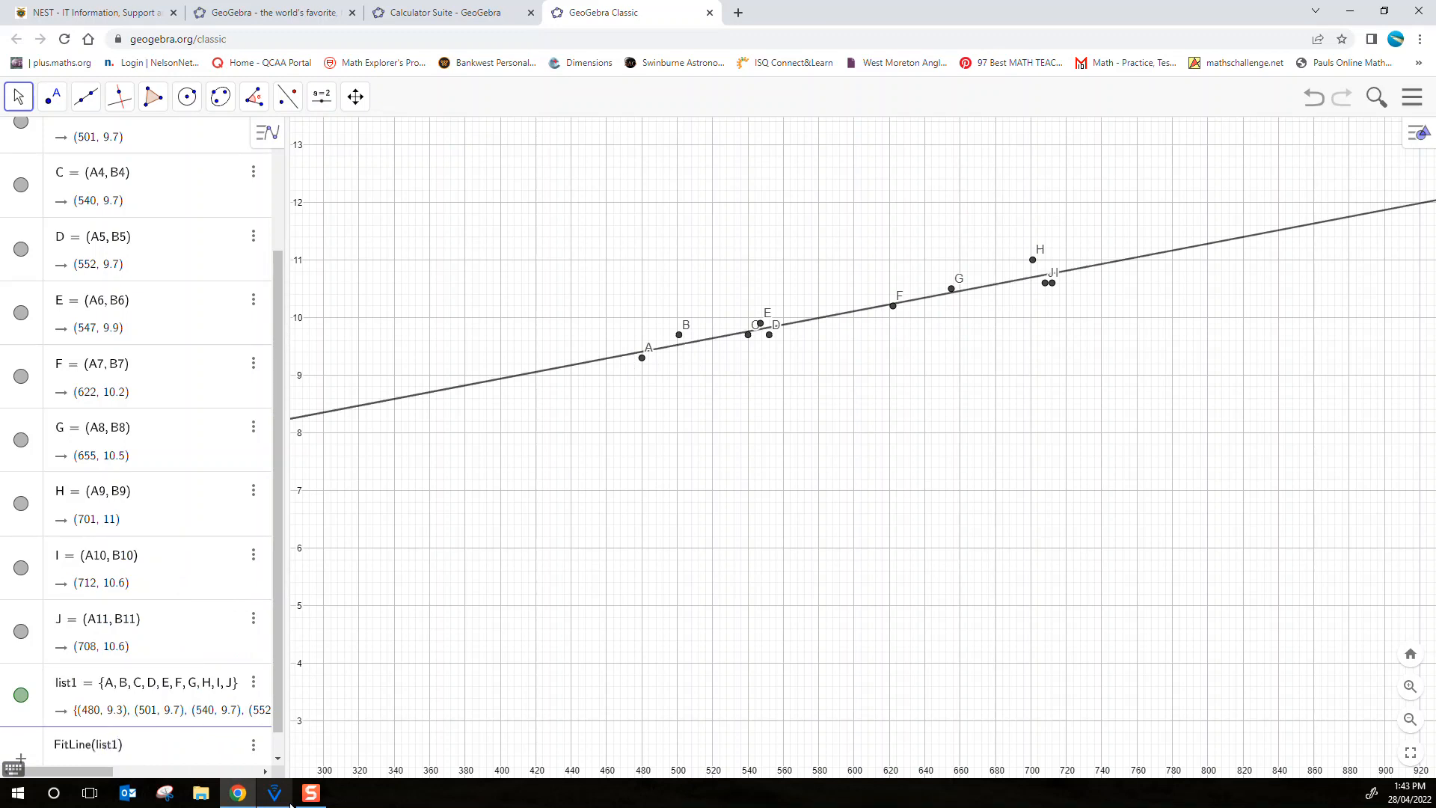
pyautogui.press('Return')
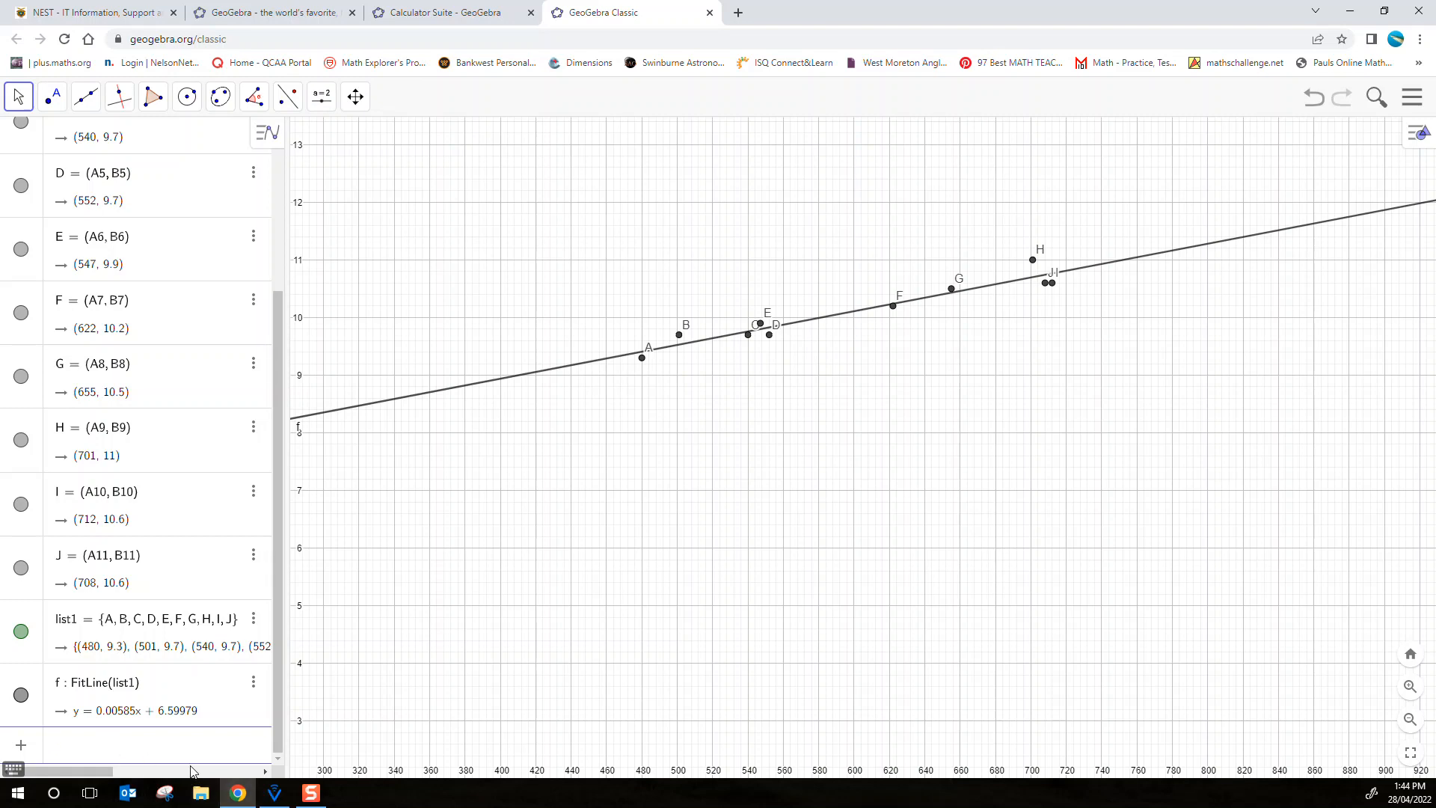
# Calculate the coefficient of determination of the fitted line with RSquare(list1, f)
pyautogui.write('RSquare')
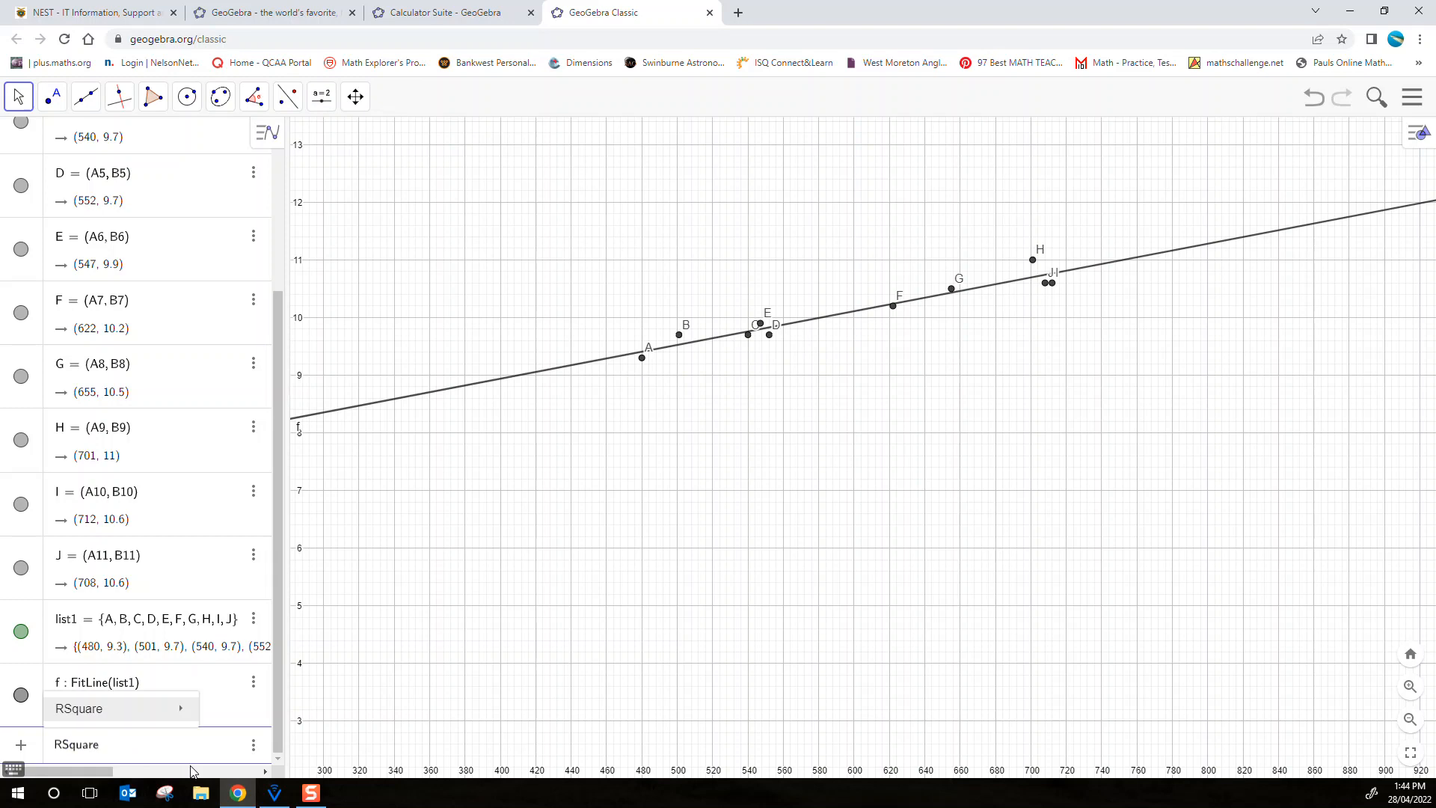
pyautogui.press('Return')
pyautogui.write('list1,')
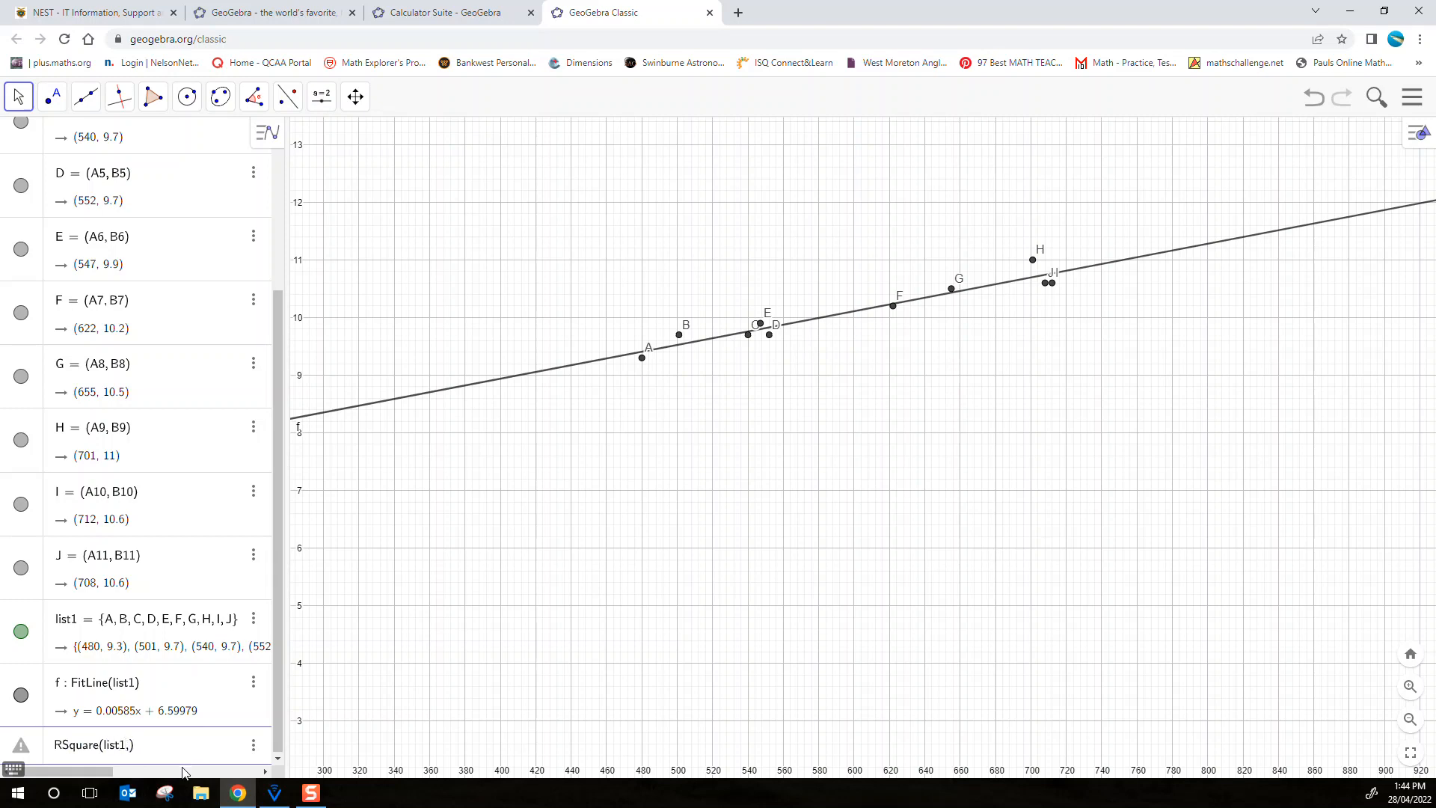
pyautogui.click(66, 693)
pyautogui.press('Return')
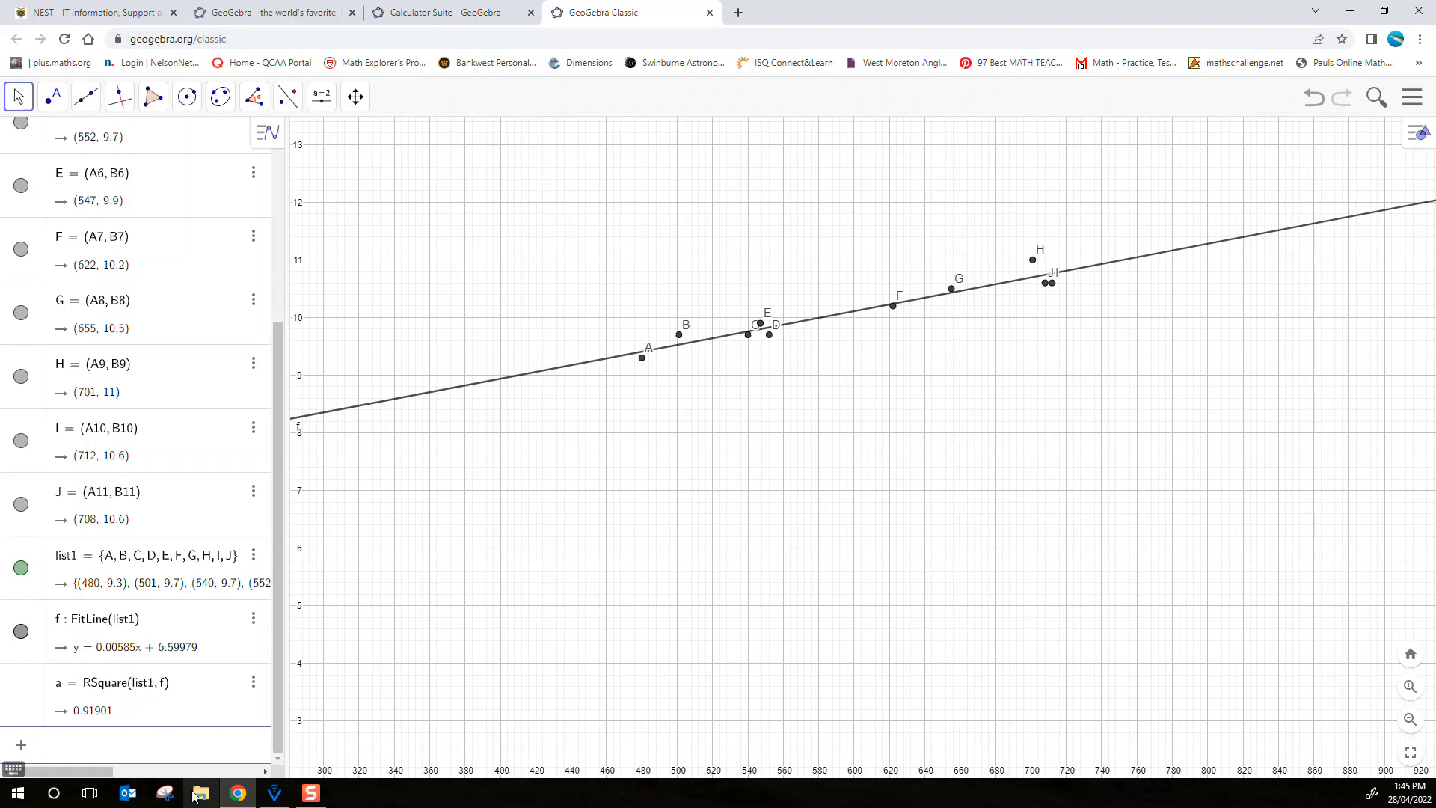
# Predict mozzarella values from the fitted line by evaluating f(600) and f(800)
pyautogui.write('f')
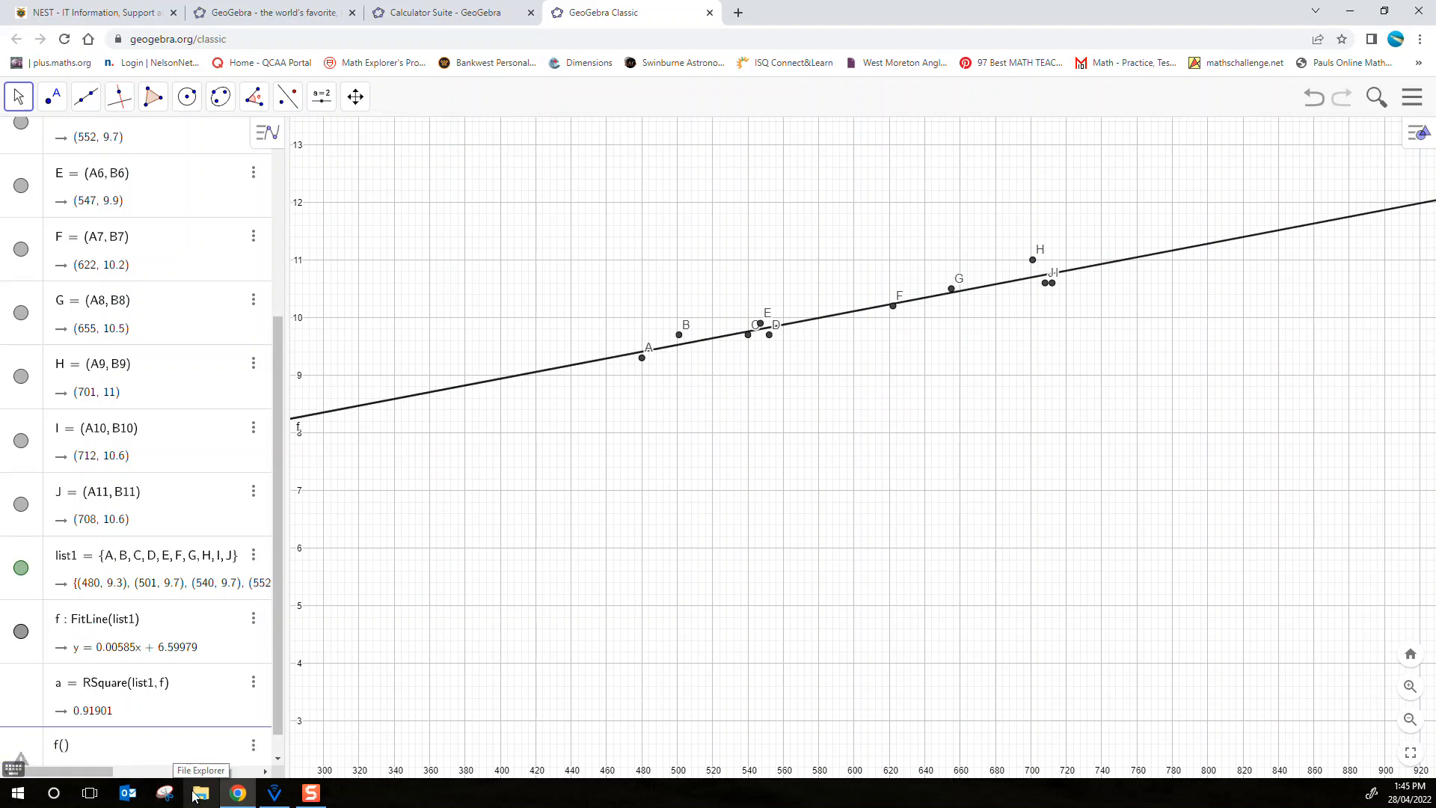
pyautogui.write('(600')
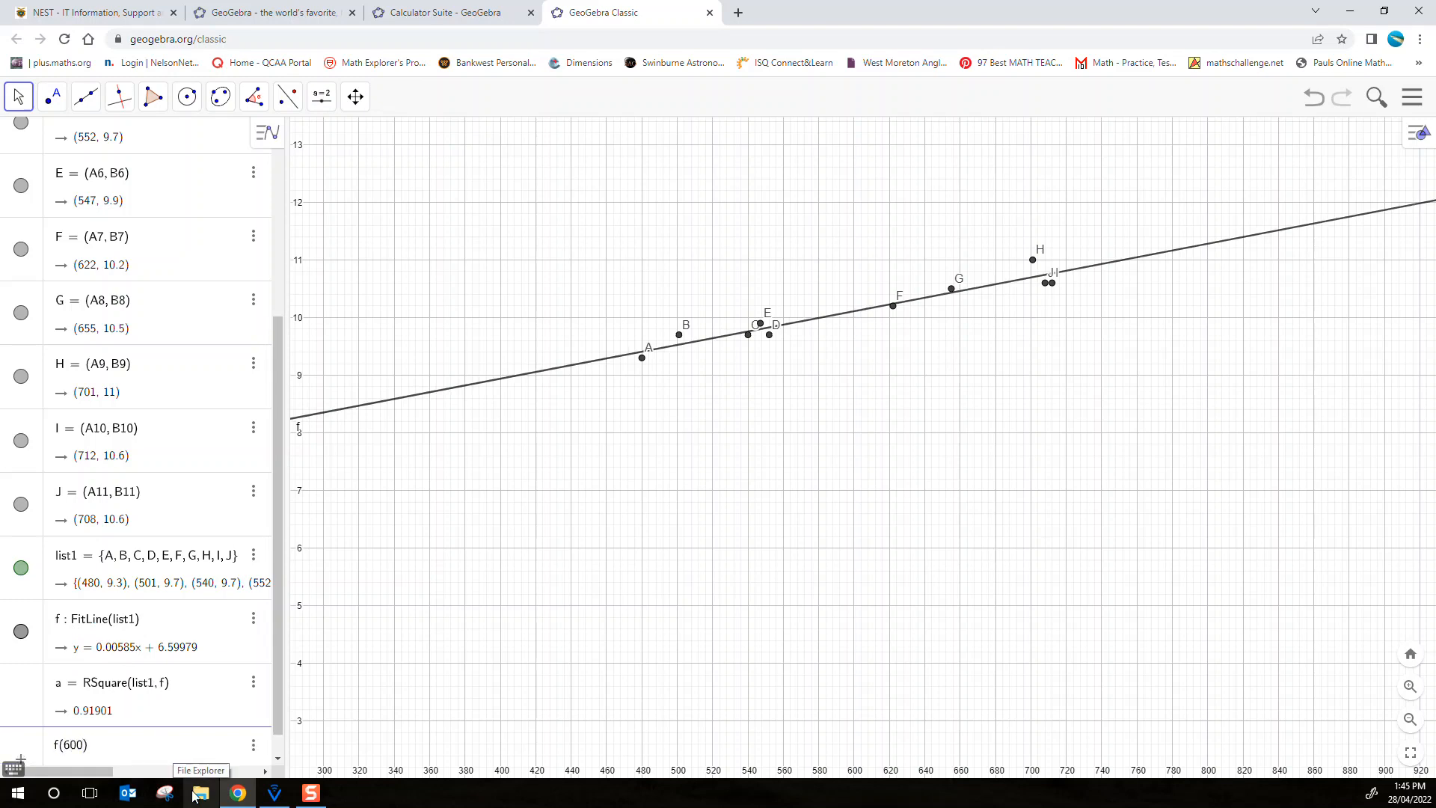
pyautogui.press('Return')
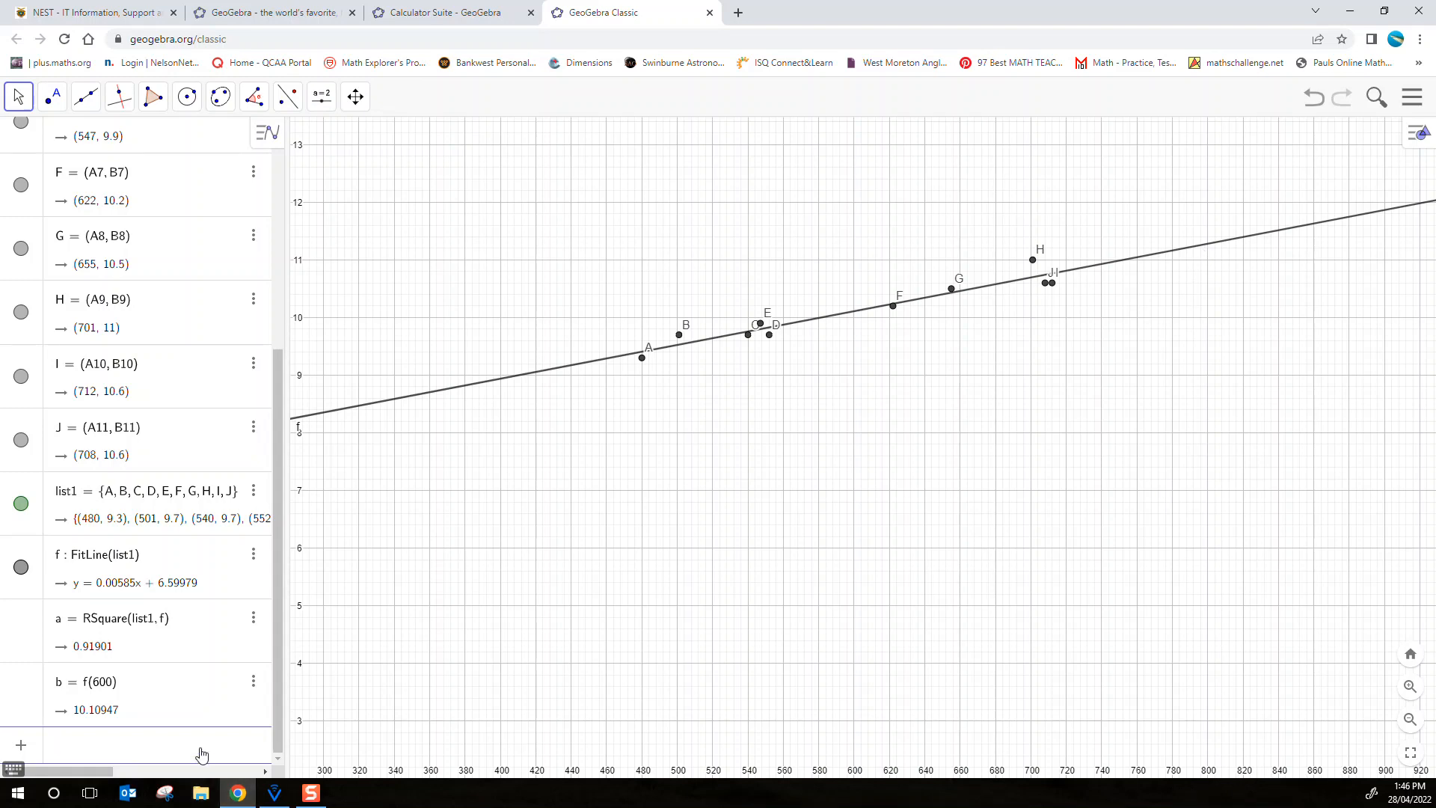
pyautogui.write('f(800')
pyautogui.press('Return')
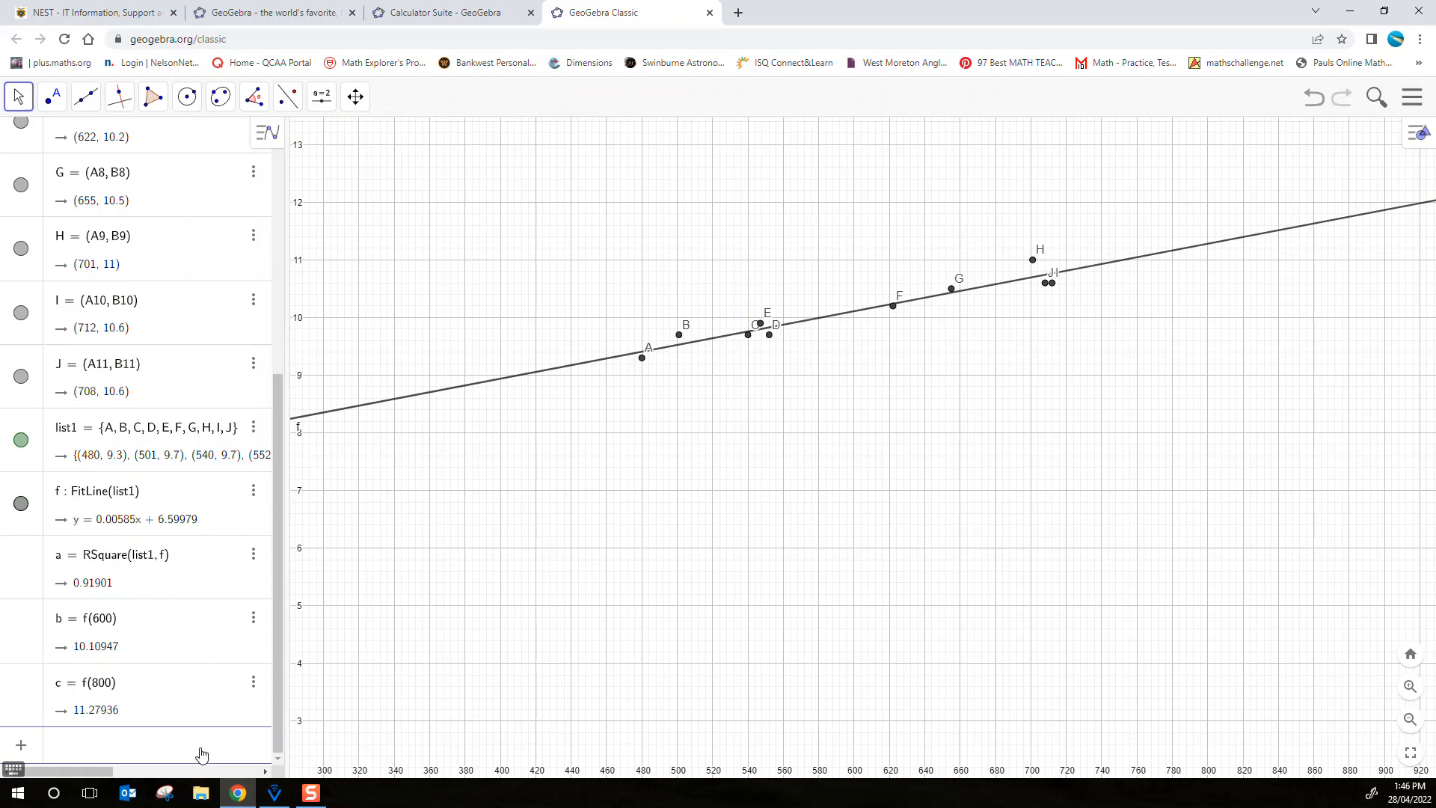